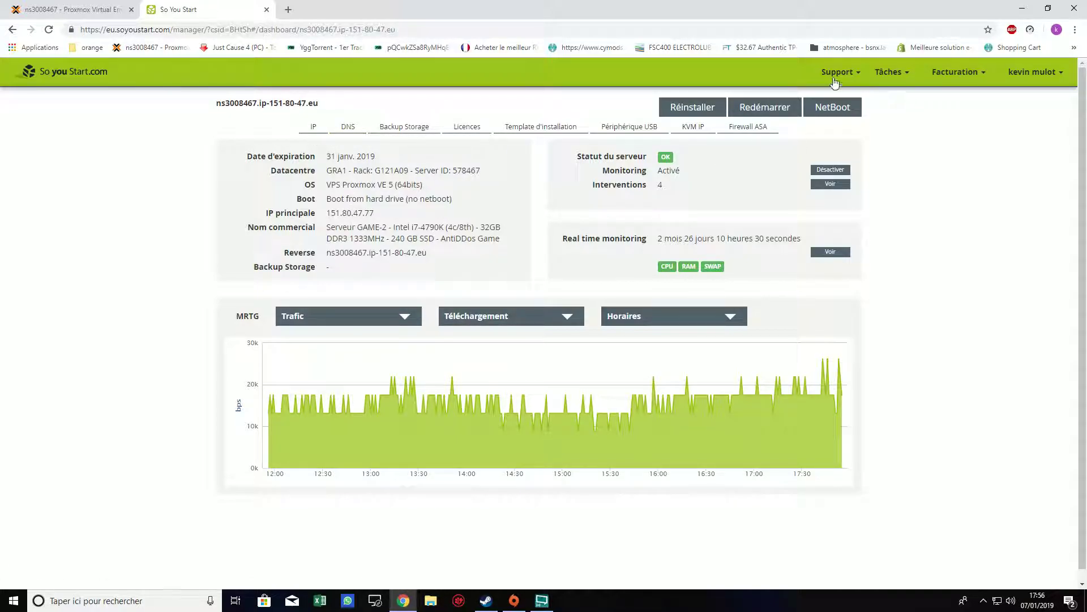
Step: Browse the server's OS reinstall templates, then cancel the reinstall
left_click(690, 110)
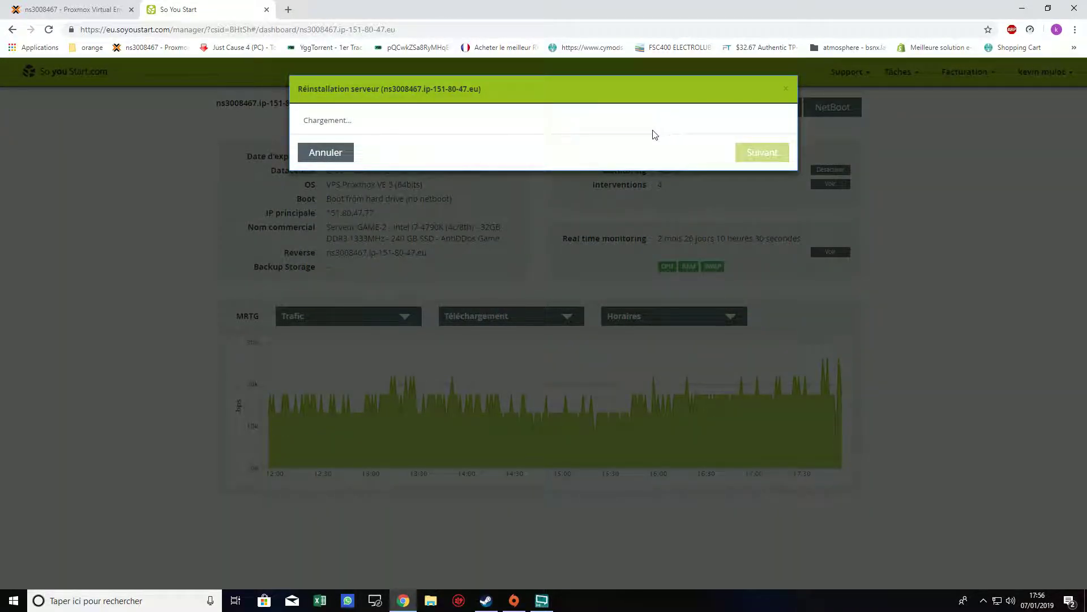
left_click(458, 154)
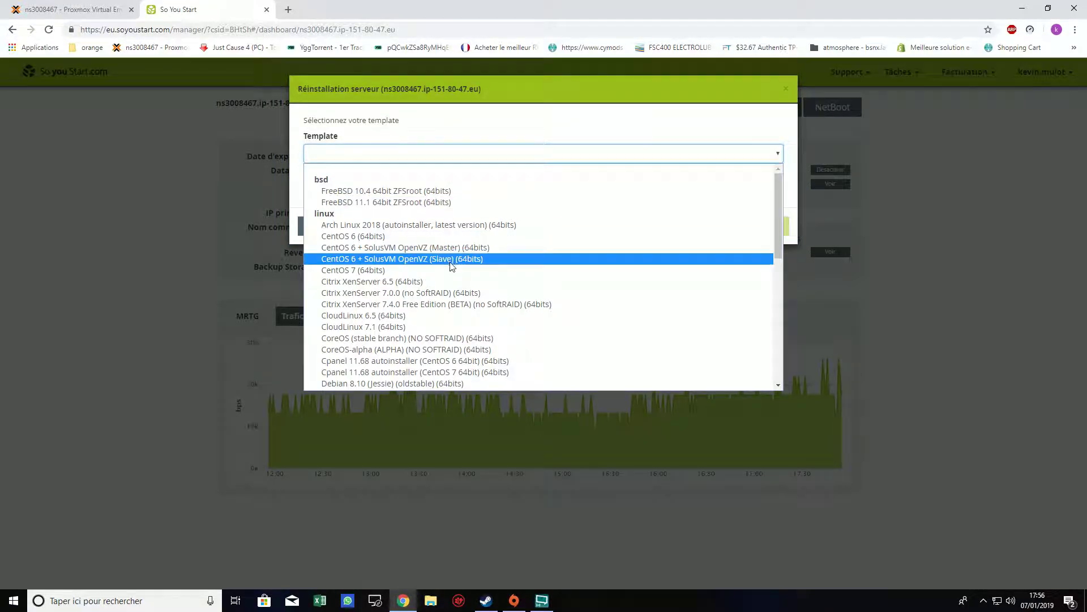
scroll(452, 266, "down", 5)
scroll(445, 278, "down", 5)
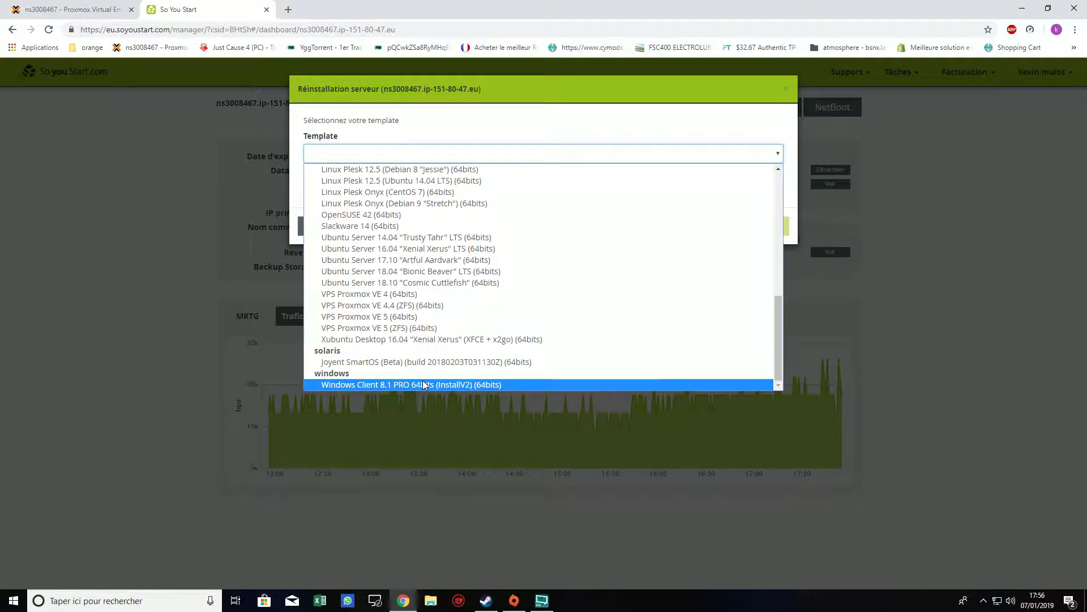
scroll(401, 340, "up", 3)
scroll(401, 340, "up", 7)
left_click(153, 241)
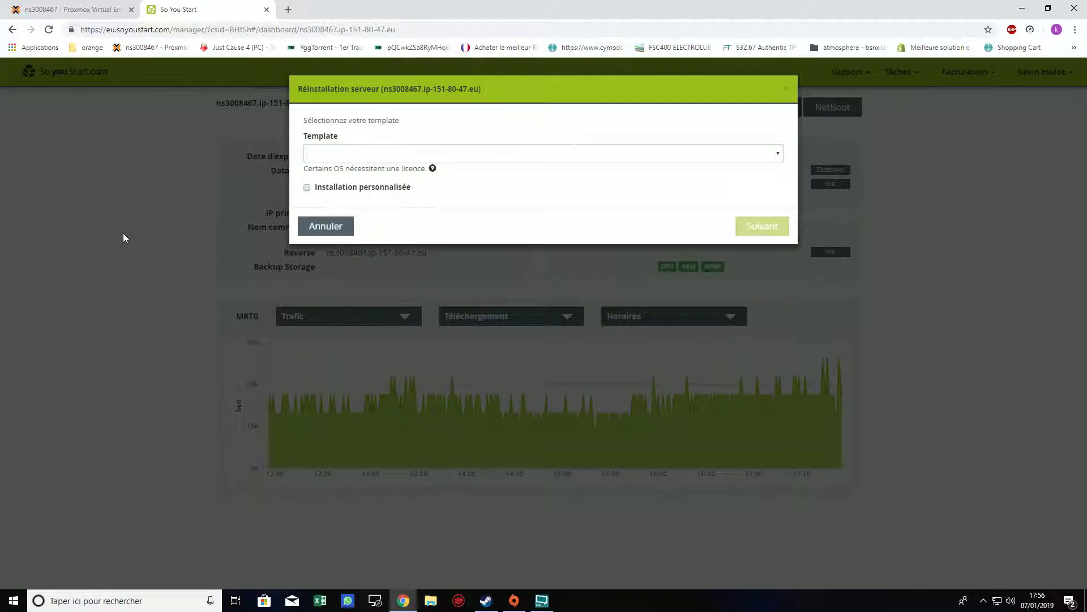
left_click(317, 226)
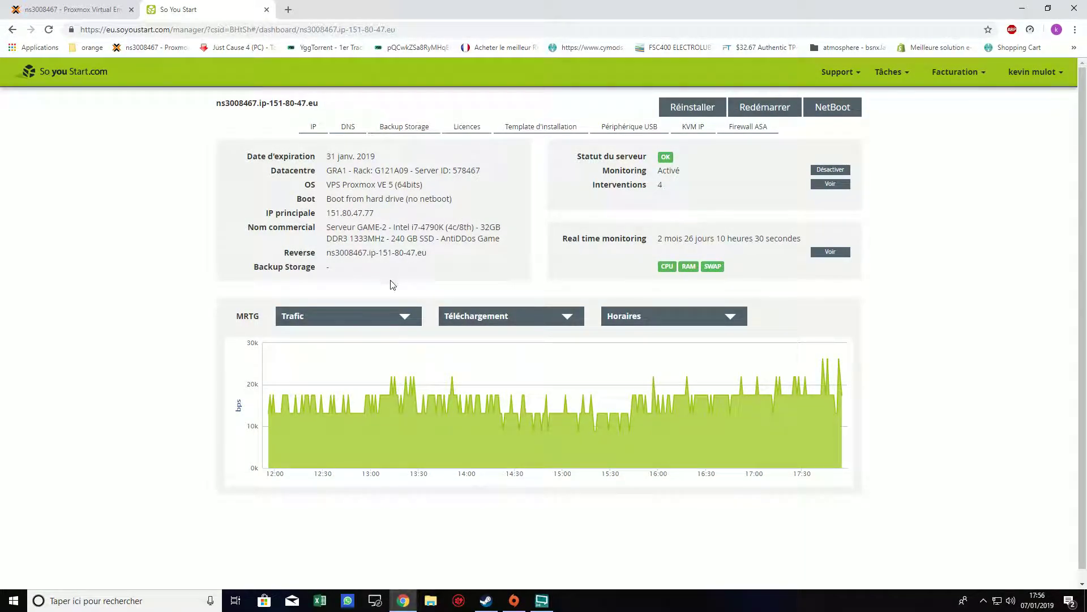
Step: Create a virtual MAC for failover IP 87.98.251.157 with VM name '20'
left_click(312, 126)
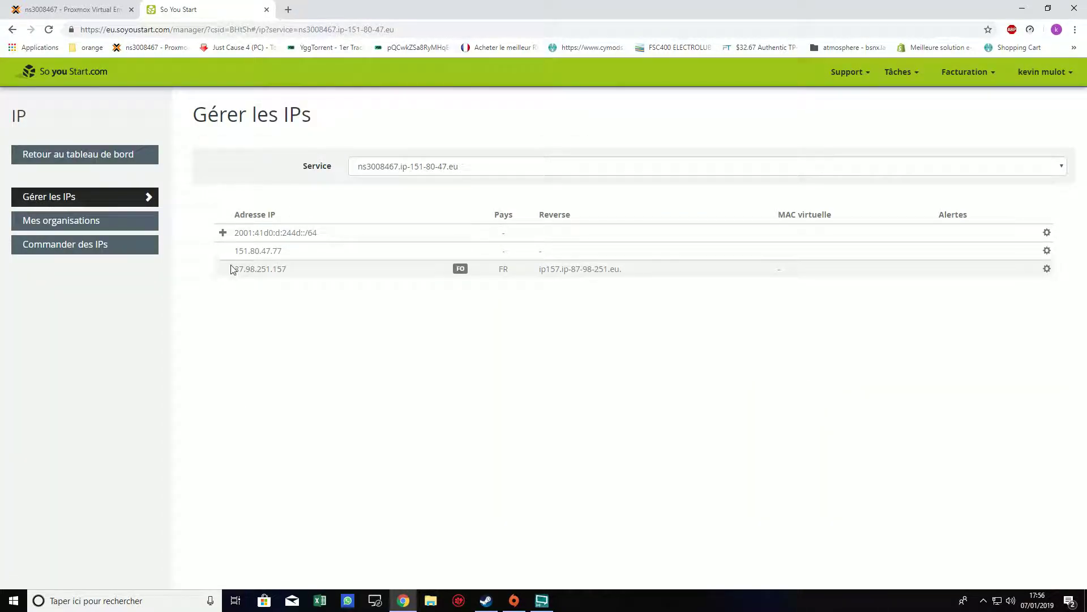
left_click(1047, 269)
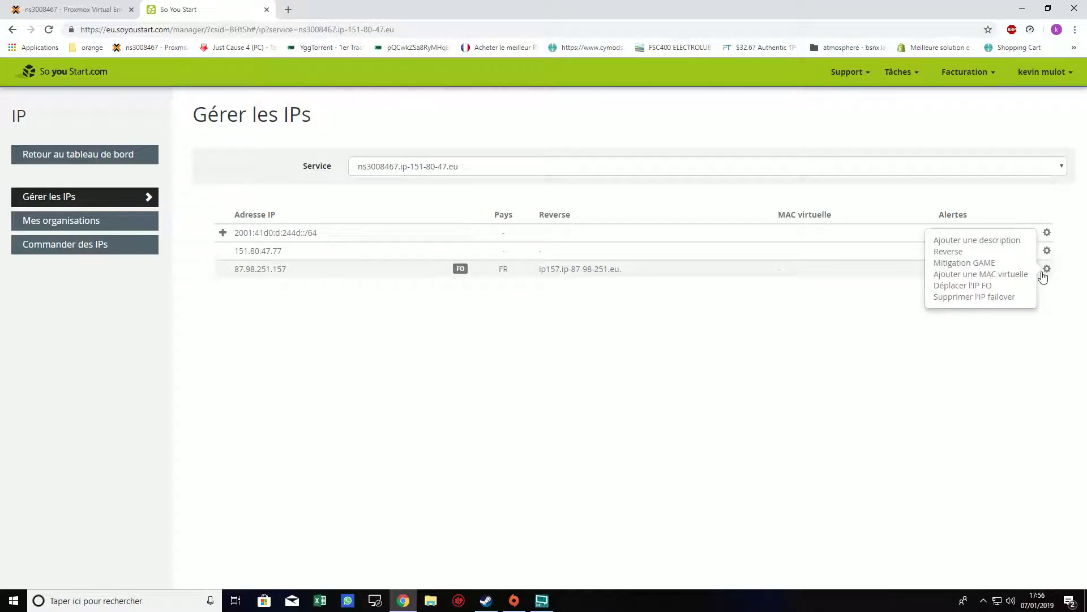
left_click(971, 275)
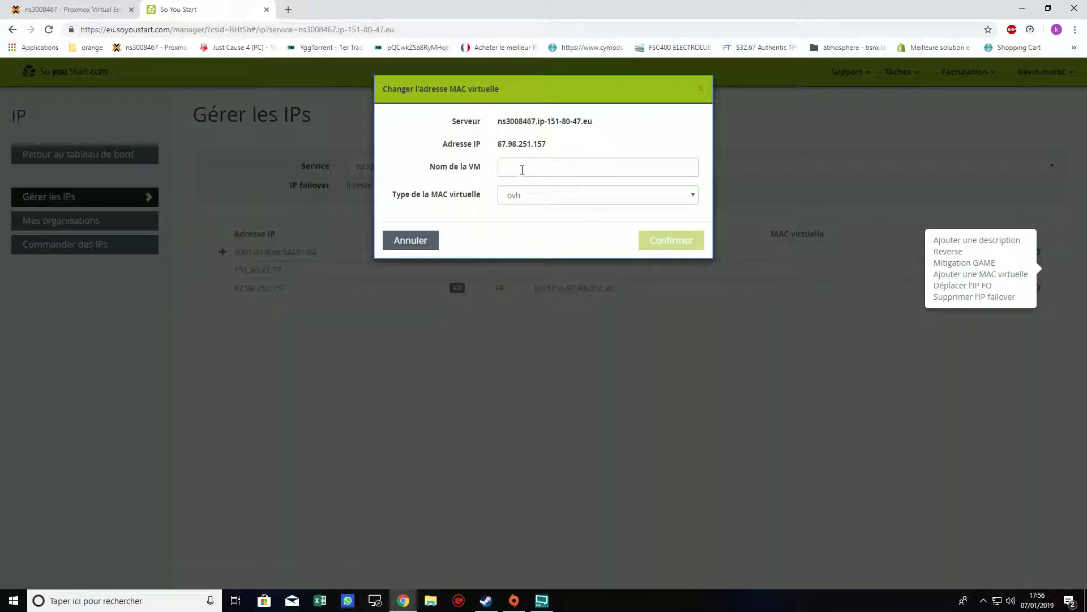
left_click(520, 168)
type("2016")
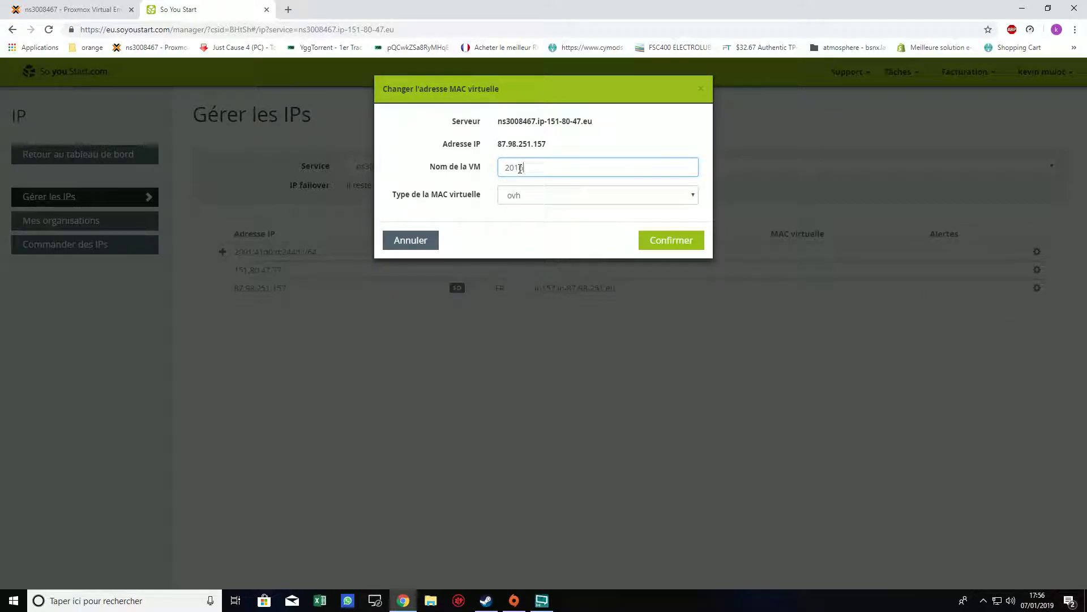
left_click(663, 243)
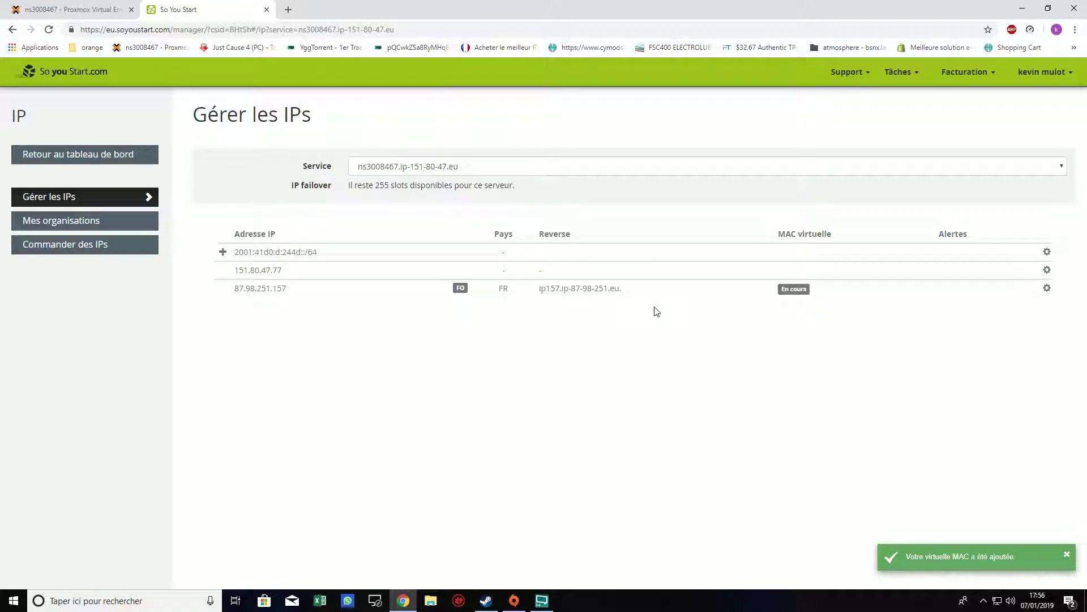
left_click(64, 12)
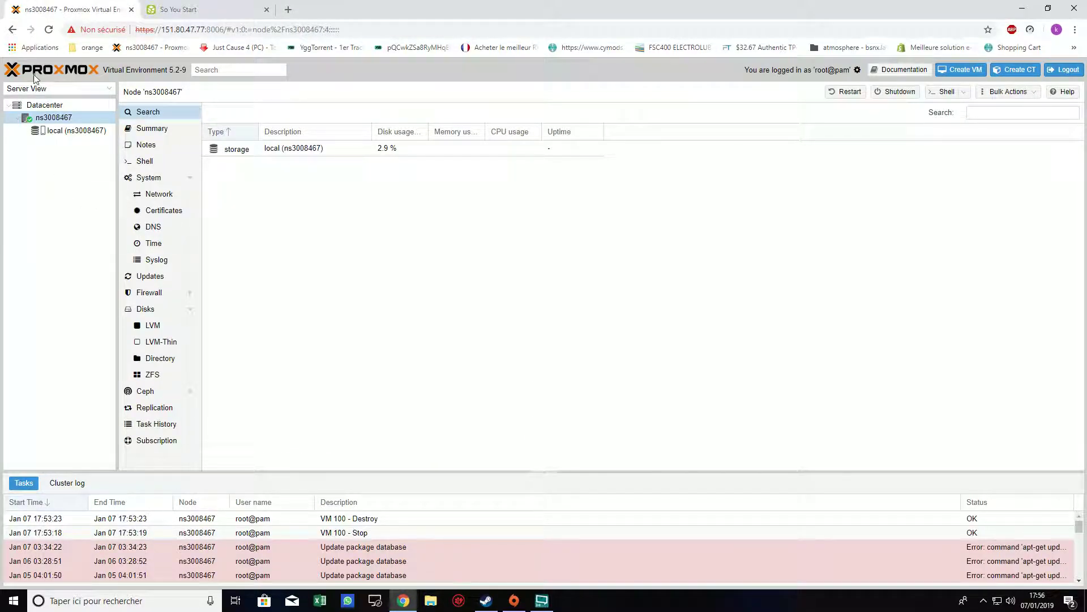
Step: Start creating a new VM with ID 100 named 'win2016'
left_click(365, 31)
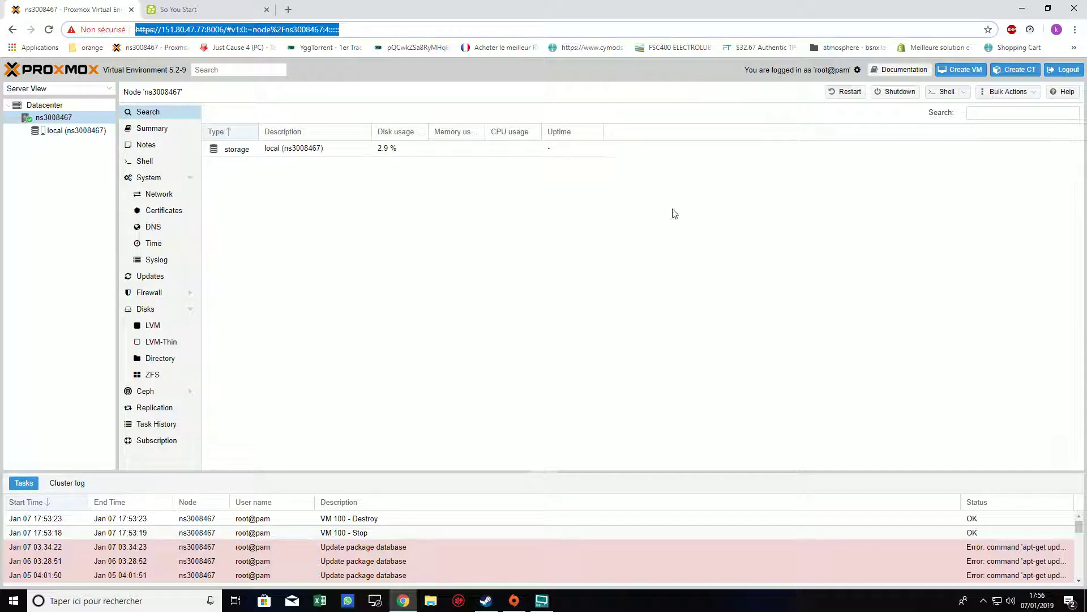
left_click(956, 71)
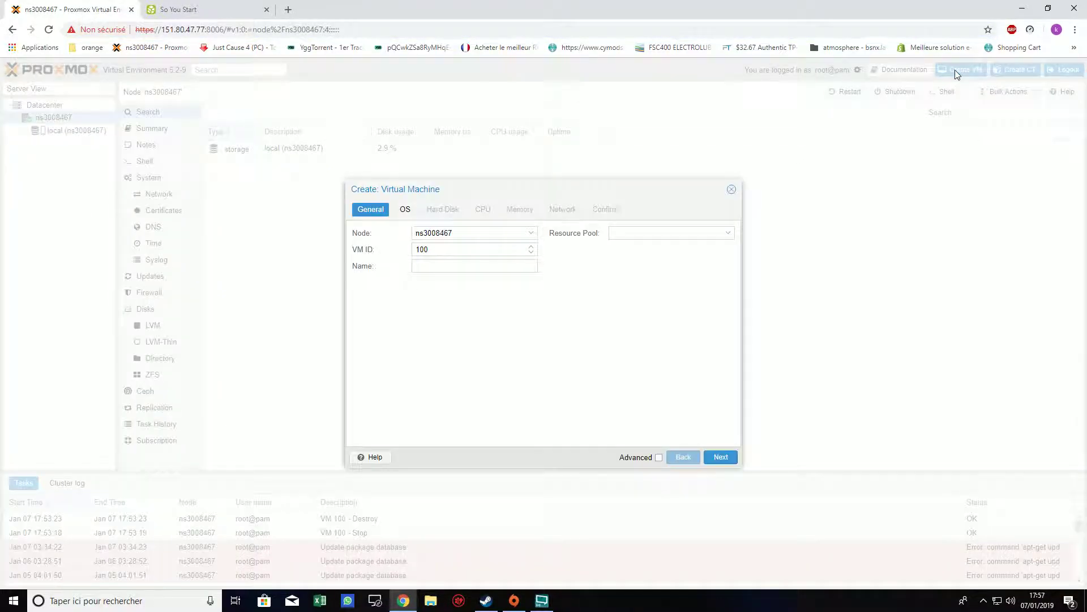
left_click(430, 267)
left_click_drag(430, 250, 415, 250)
Step: Use the Windows Server 2016 ISO with guest OS type Microsoft Windows 10/2016
left_click(405, 209)
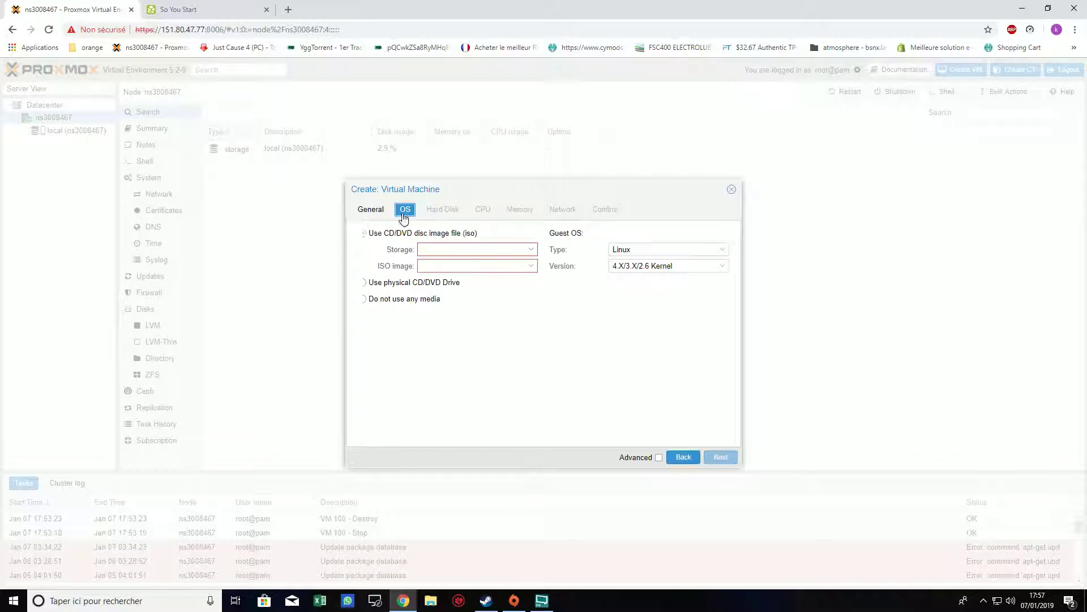
left_click(434, 266)
left_click(475, 298)
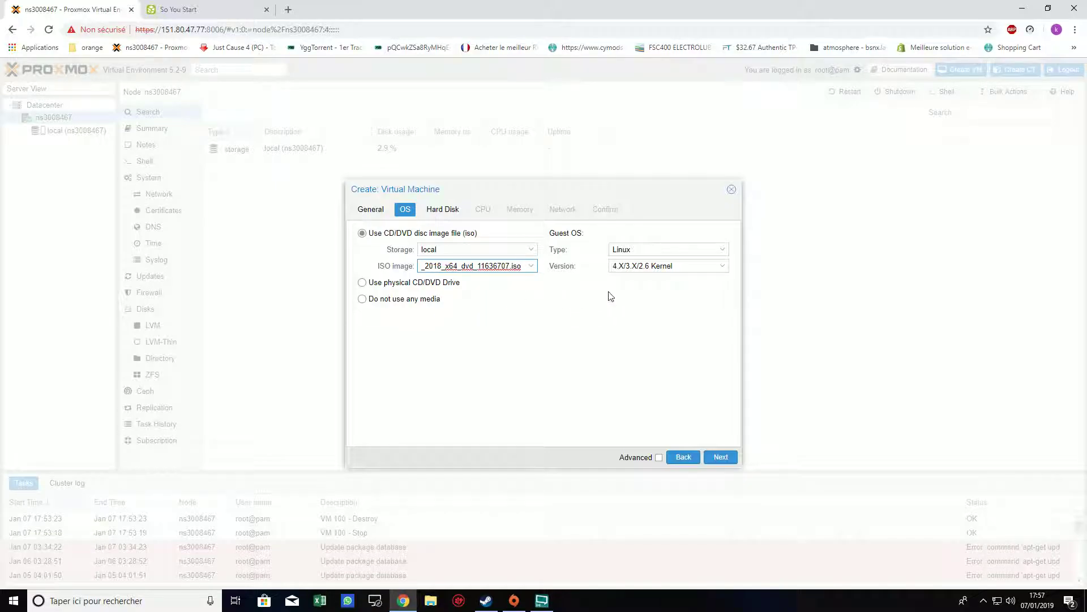
left_click(649, 249)
left_click(649, 276)
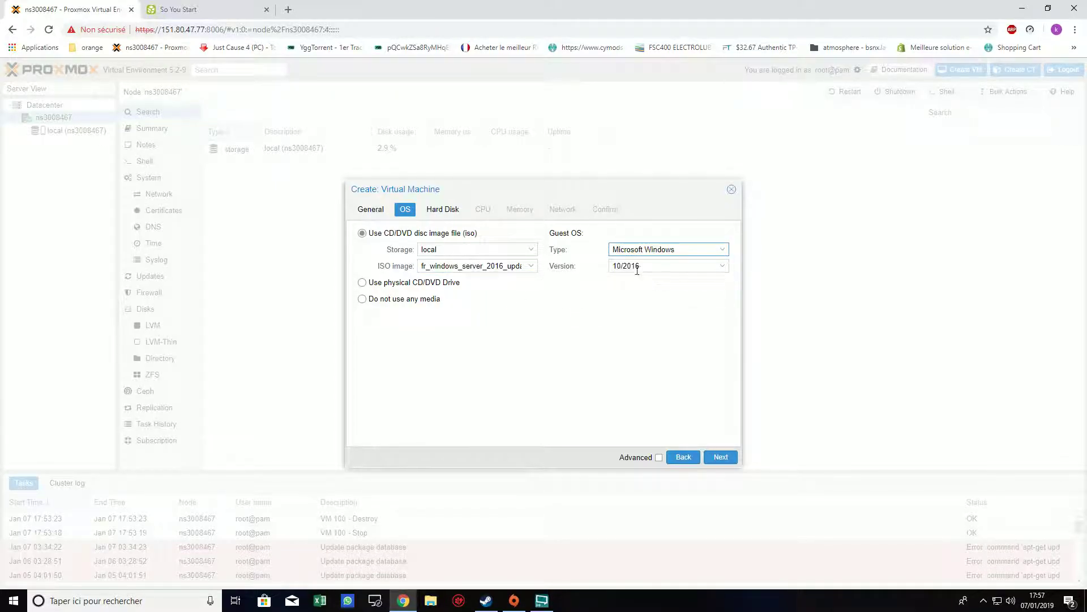
left_click(636, 265)
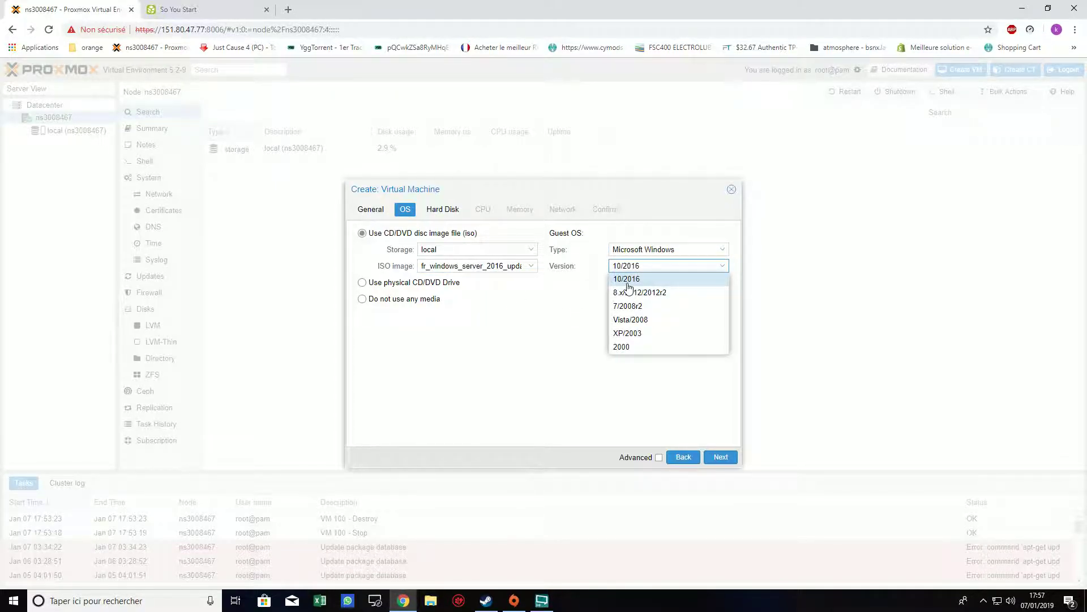
left_click(571, 298)
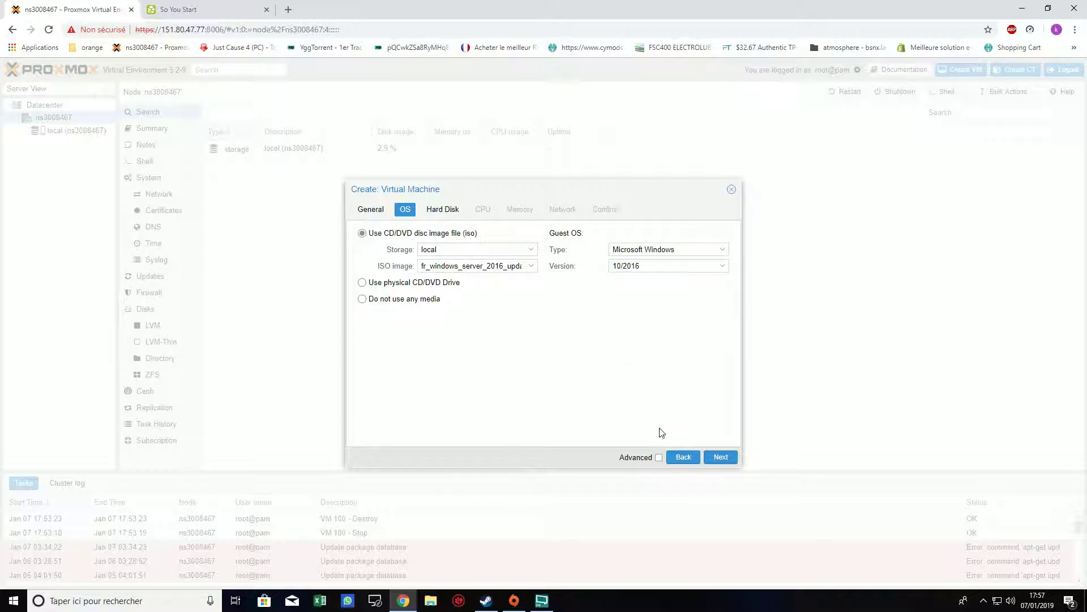
left_click(715, 459)
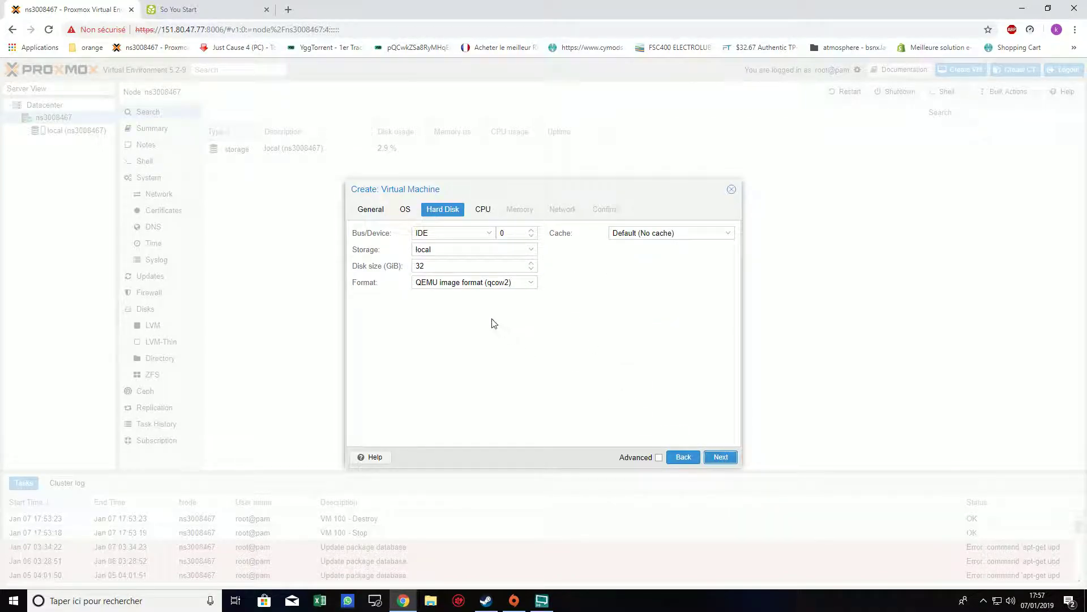
Step: Give the VM a 120 GiB disk and 2 sockets with 4 cores
left_click_drag(431, 265, 397, 277)
type("120")
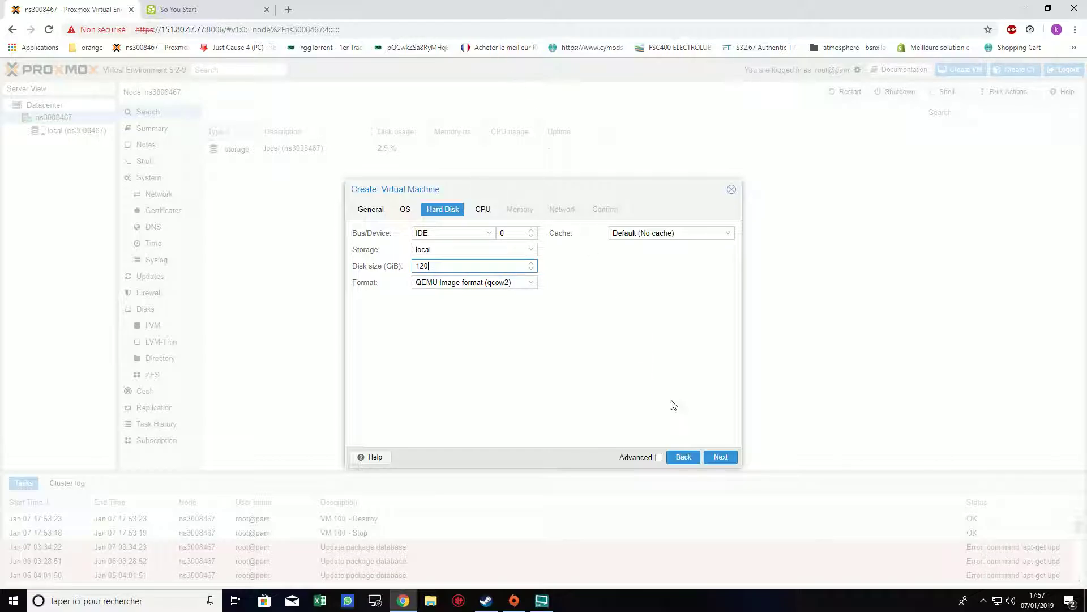
left_click(722, 460)
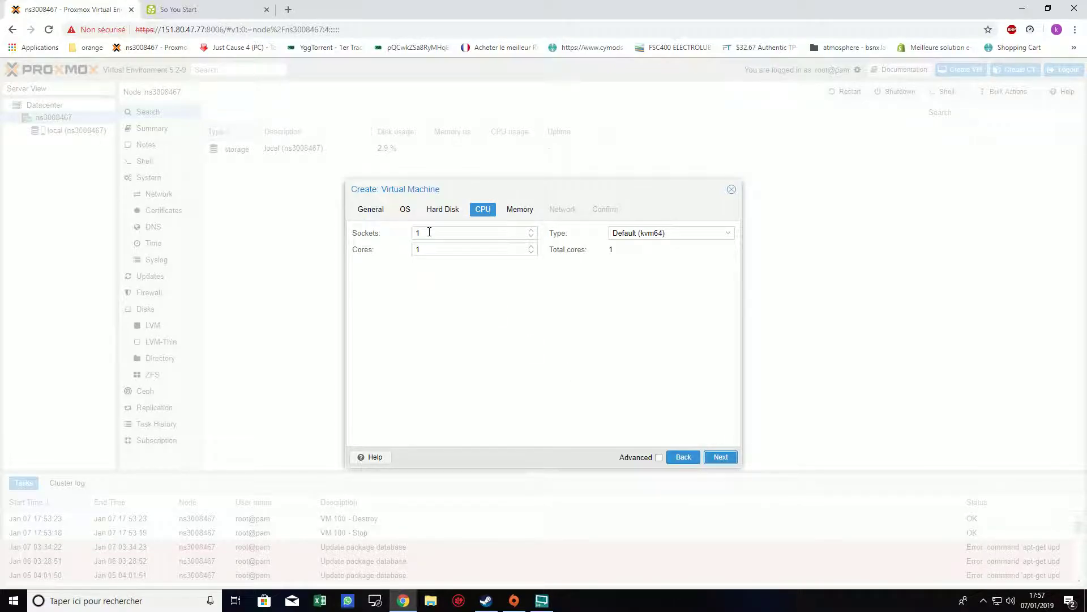
mouse_move(420, 233)
left_mouse_down()
mouse_move(398, 229)
mouse_move(415, 249)
left_mouse_up()
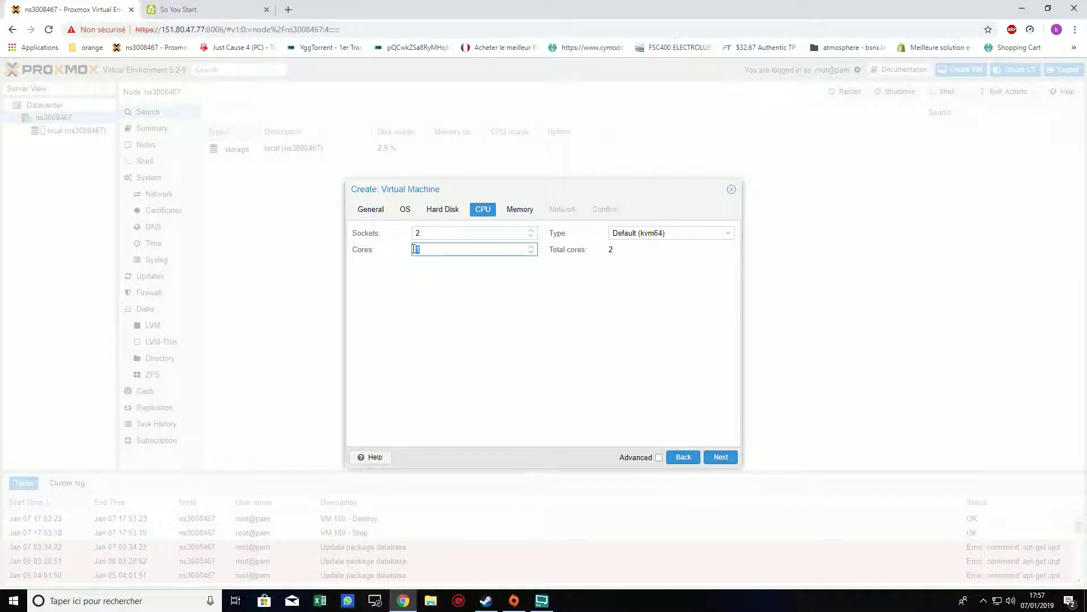
type("4")
left_click(501, 316)
left_click(516, 217)
Step: Set the VM memory to 10240 MiB
left_click_drag(470, 232, 436, 231)
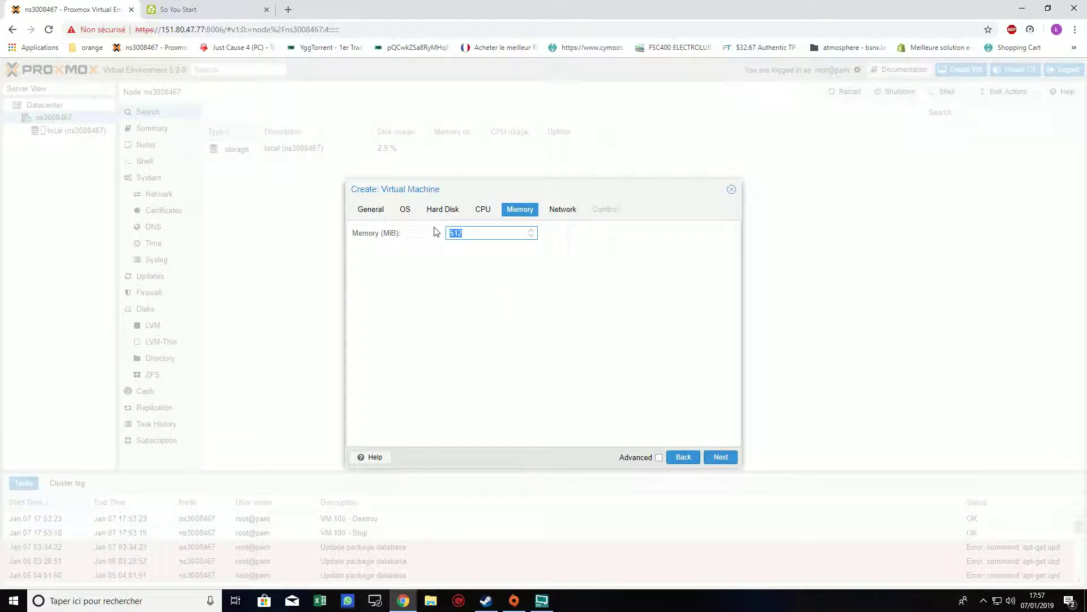
type("10240")
left_click(436, 231)
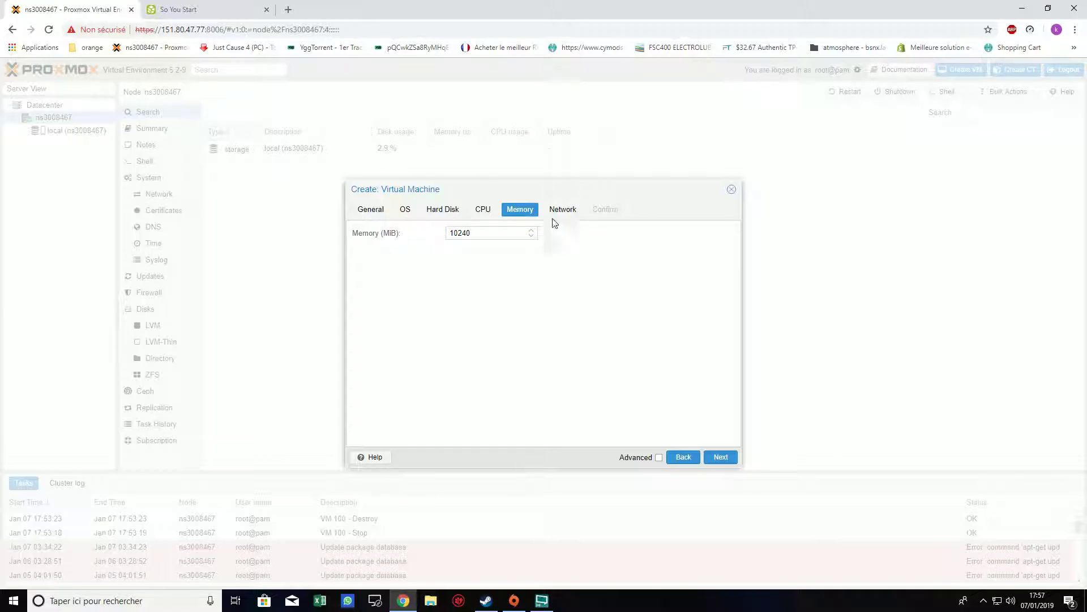
left_click(716, 461)
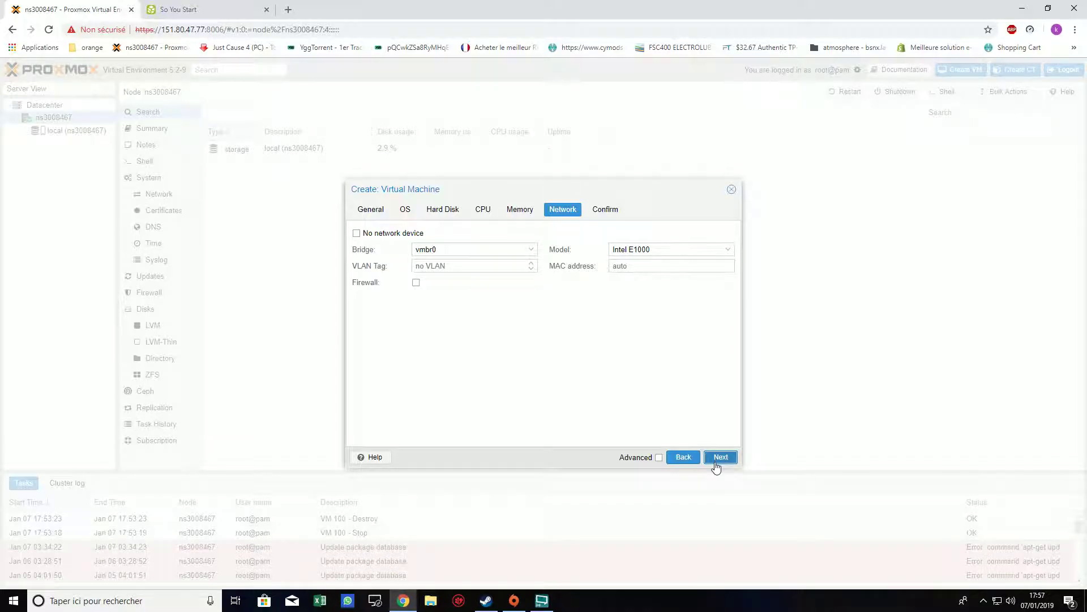
Step: Copy the virtual MAC of failover IP 87.98.251.157 from So You Start
left_click(613, 267)
left_click(146, 9)
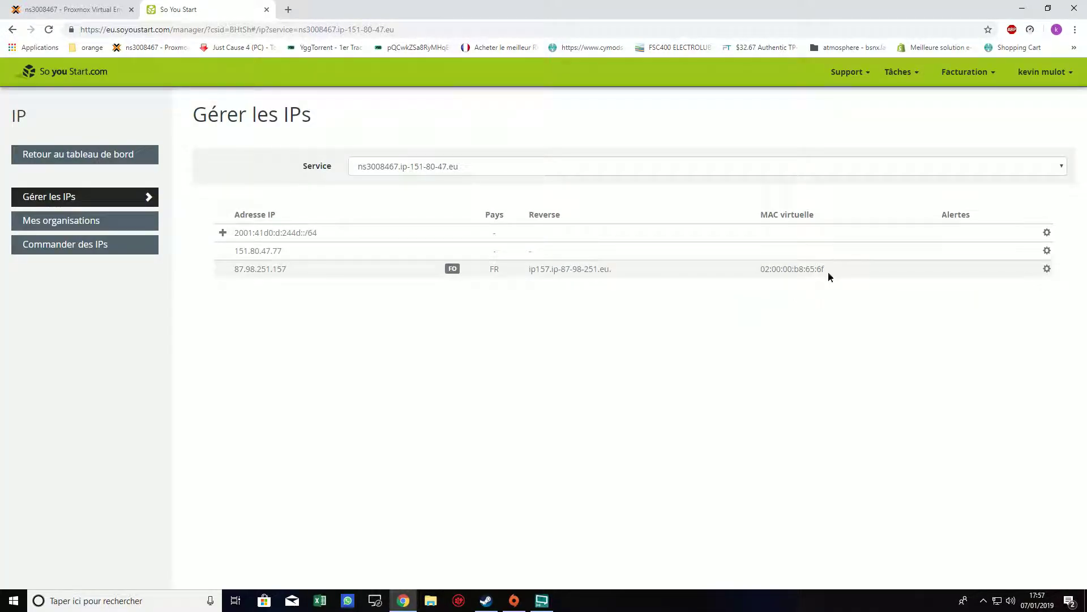
left_click_drag(826, 270, 758, 274)
right_click(762, 271)
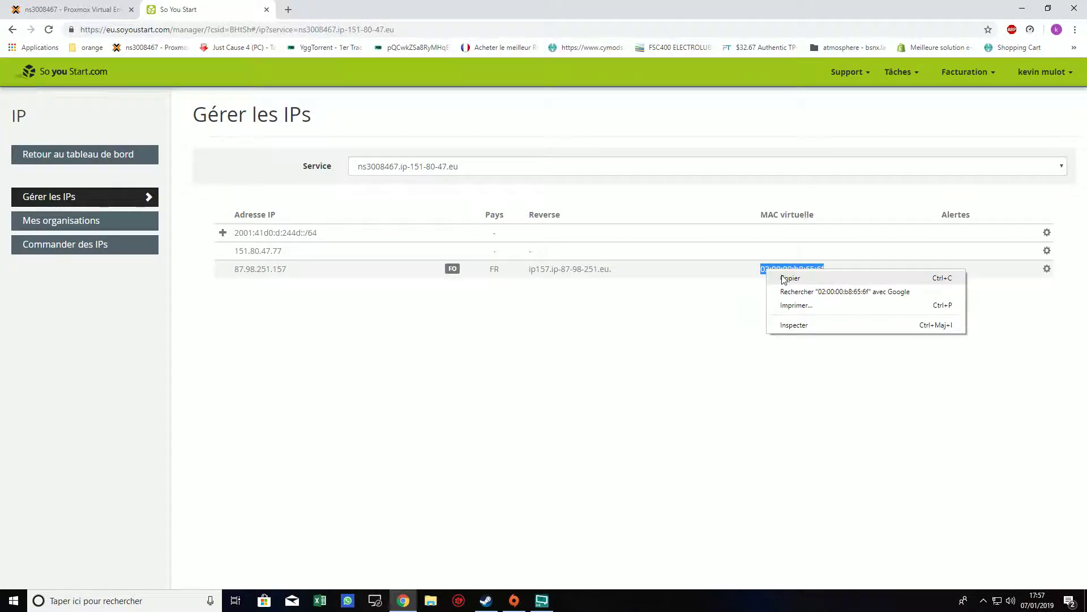
left_click(781, 275)
left_click(78, 7)
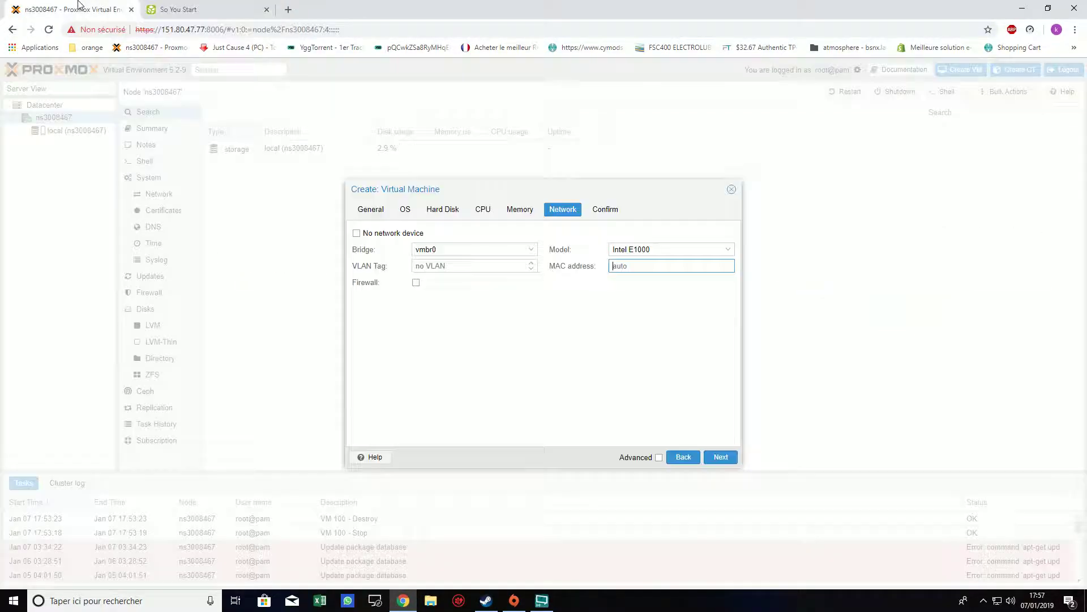
Step: Paste MAC 02:00:00:b8:65:6f into the VM network device, removing the stray space
right_click(631, 265)
left_click(666, 357)
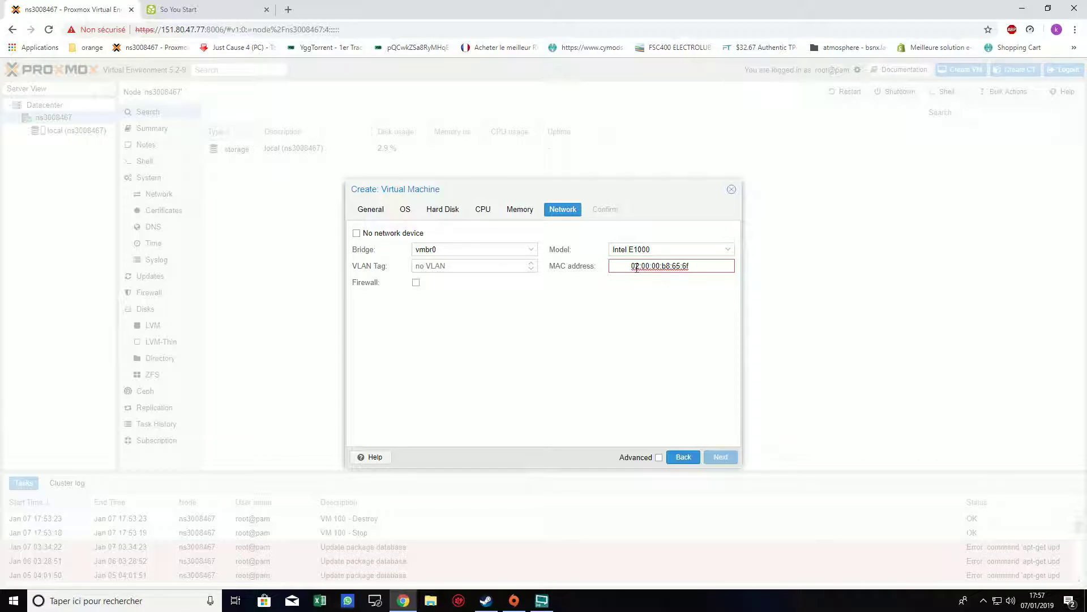
key("BackSpace")
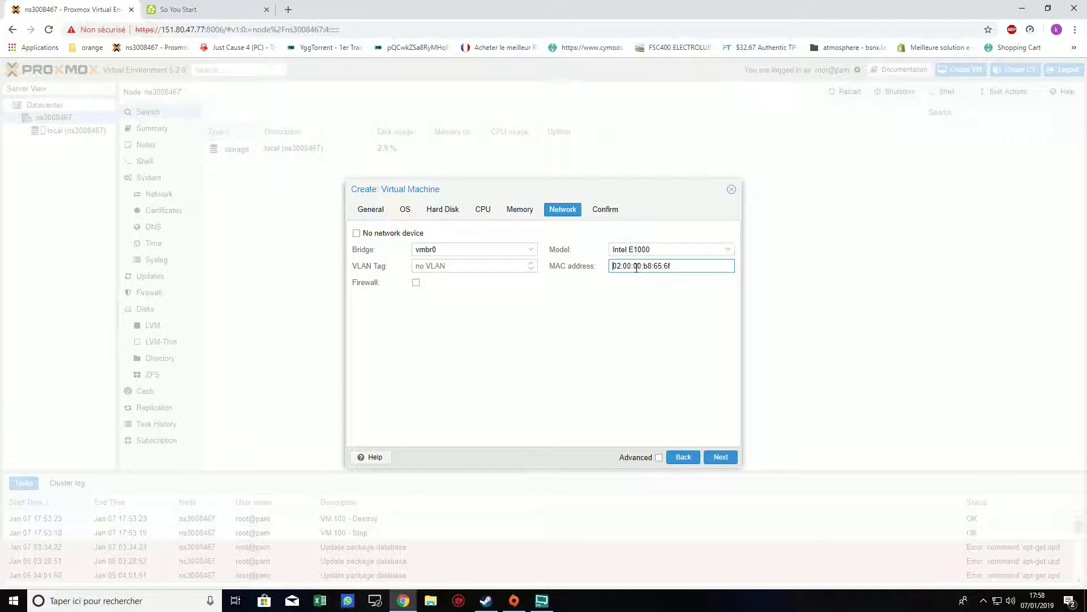
left_click(719, 458)
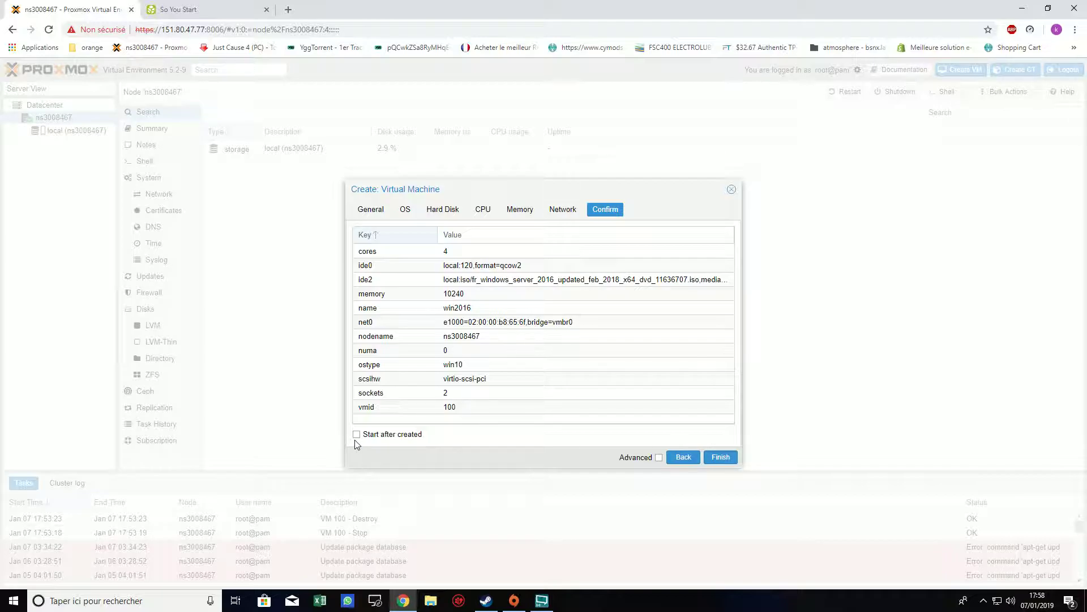
Step: Finish creating VM 100 (win2016) and select it in the tree
left_click(711, 462)
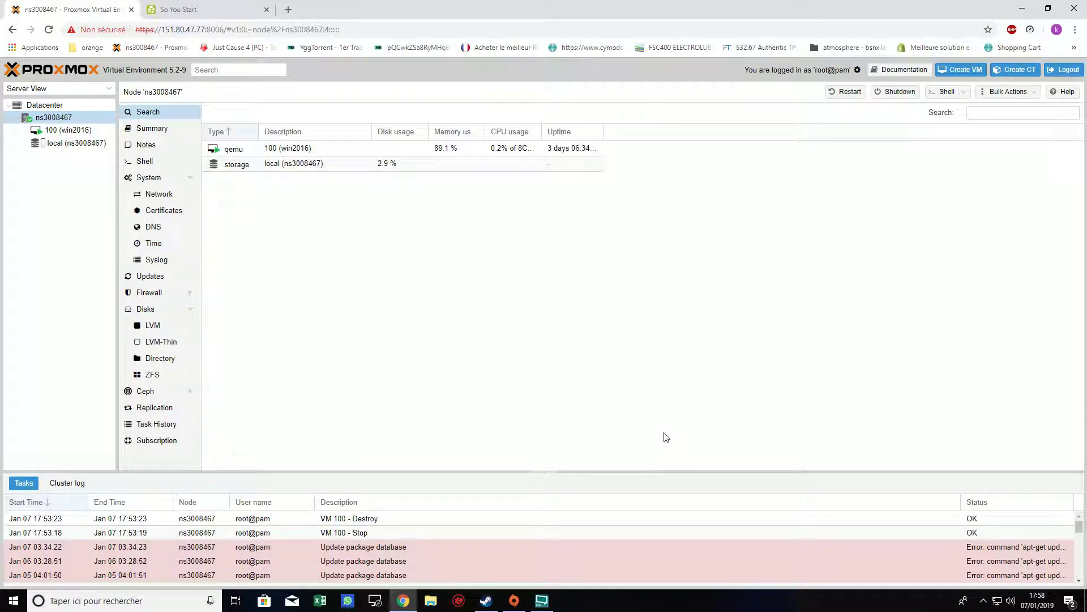
left_click(68, 132)
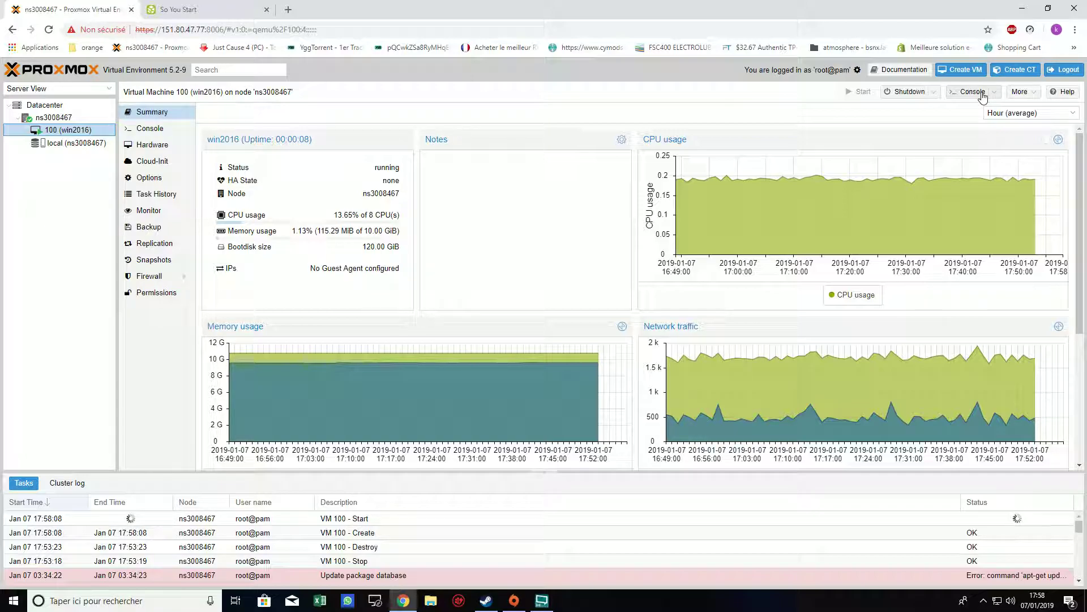
Step: Open VM 100's noVNC console and move it to mid-screen
left_click(971, 95)
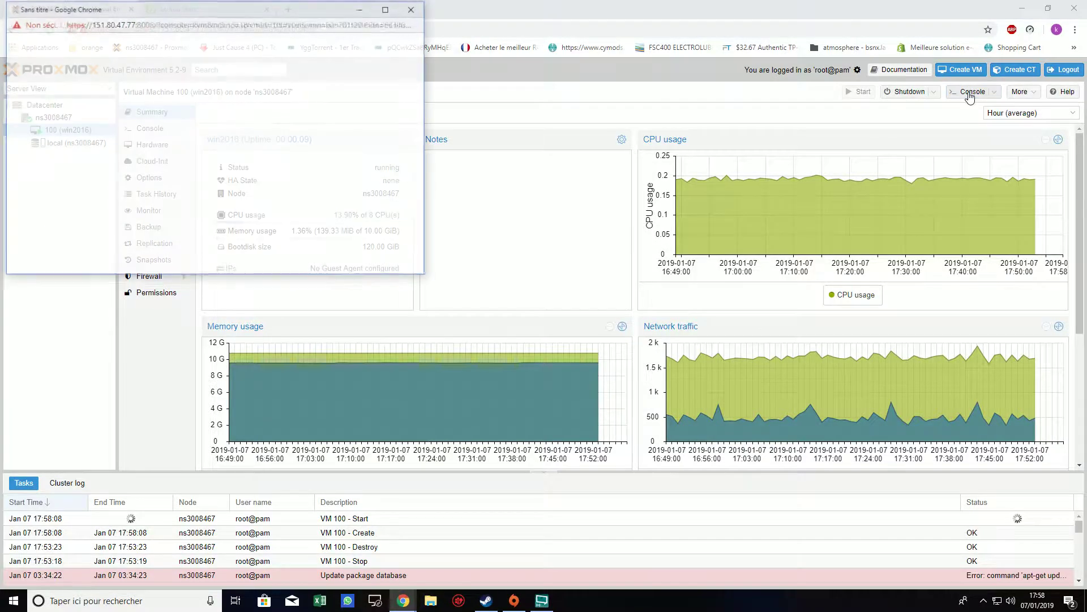
left_click_drag(272, 10, 438, 68)
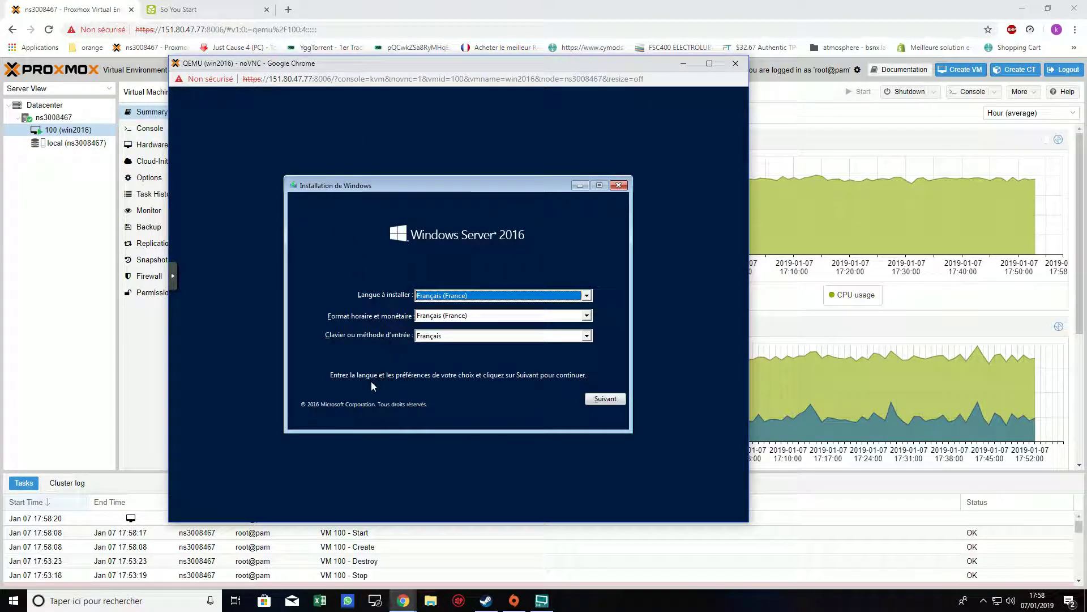
Step: Begin Windows setup without a product key, choosing Windows Server 2016 Standard (Expérience utilisateur)
left_click(605, 398)
left_click(483, 311)
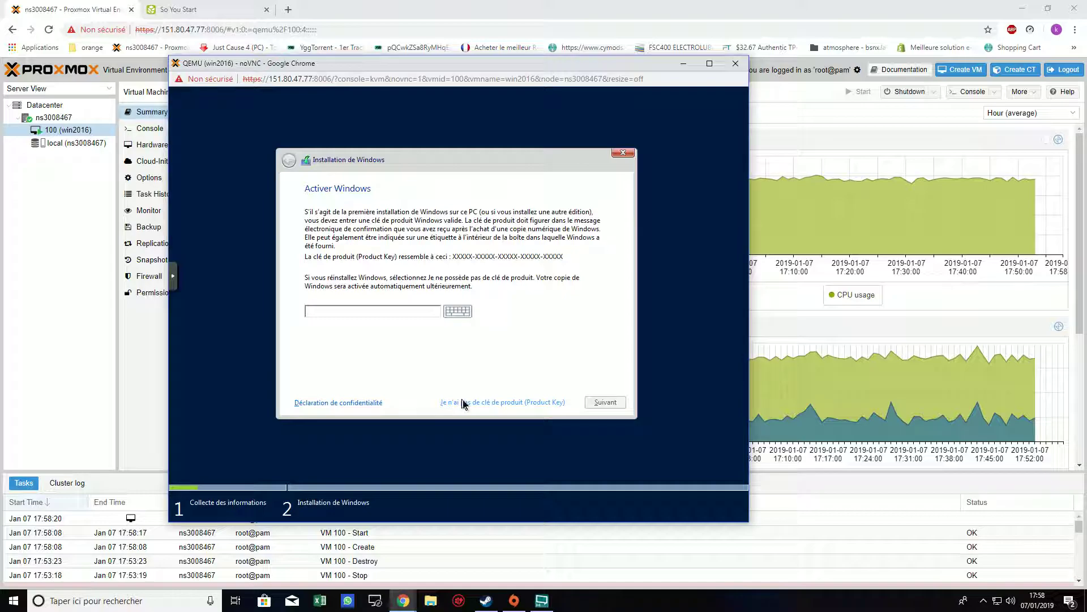
left_click(463, 403)
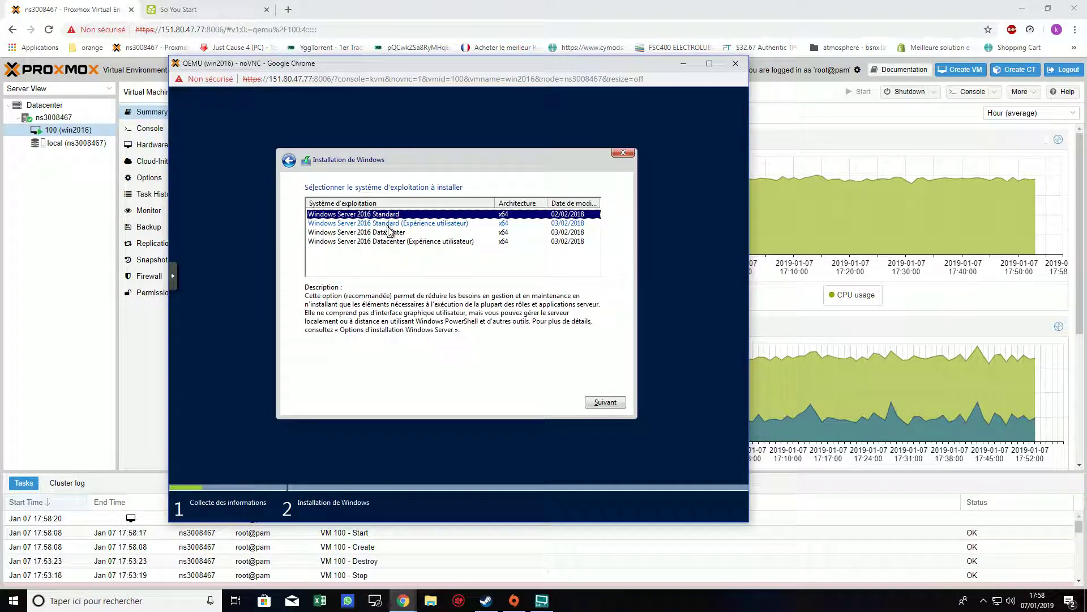
left_click(389, 224)
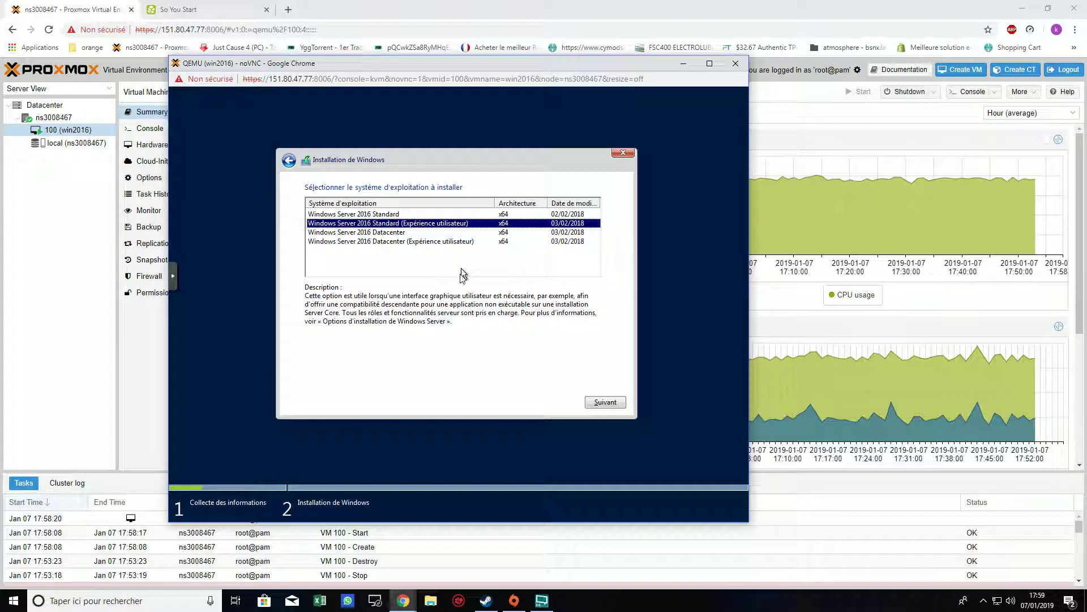
left_click(603, 402)
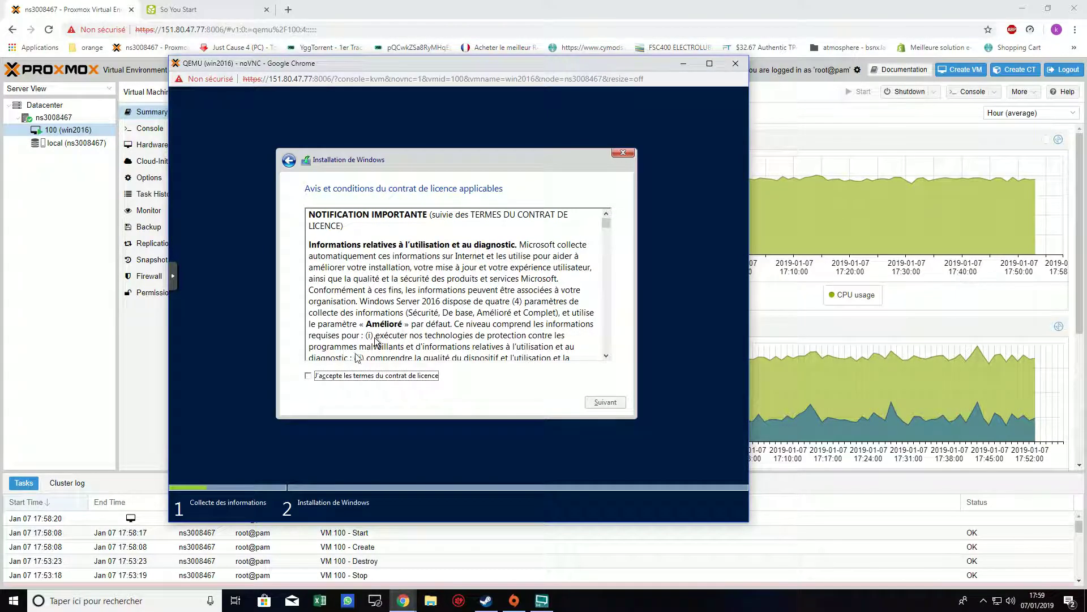
Step: Accept the licence terms and choose the custom installation
left_click(334, 376)
left_click(604, 404)
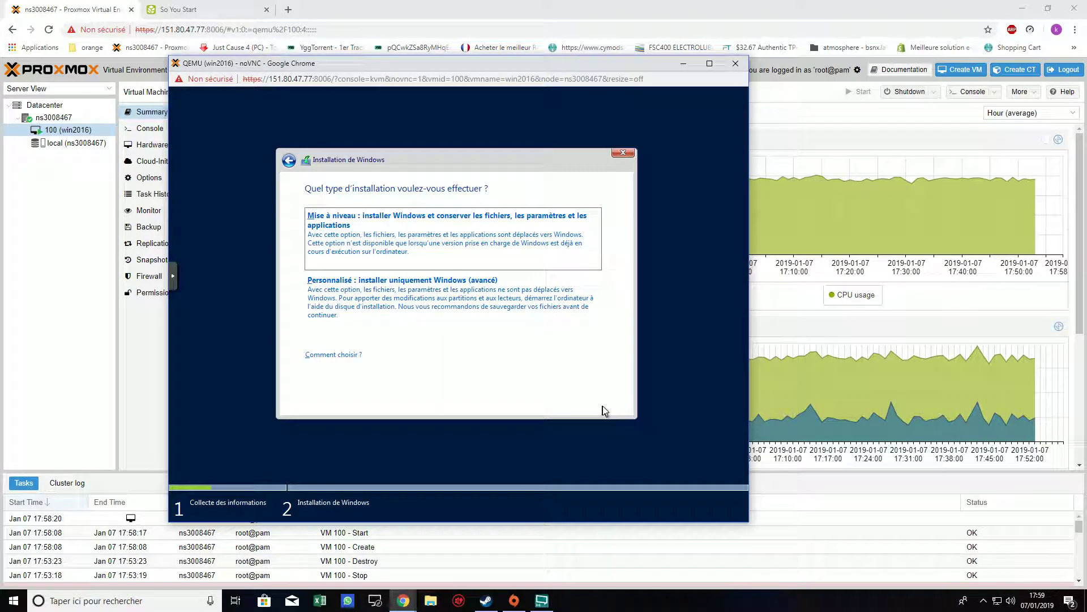
left_click(398, 278)
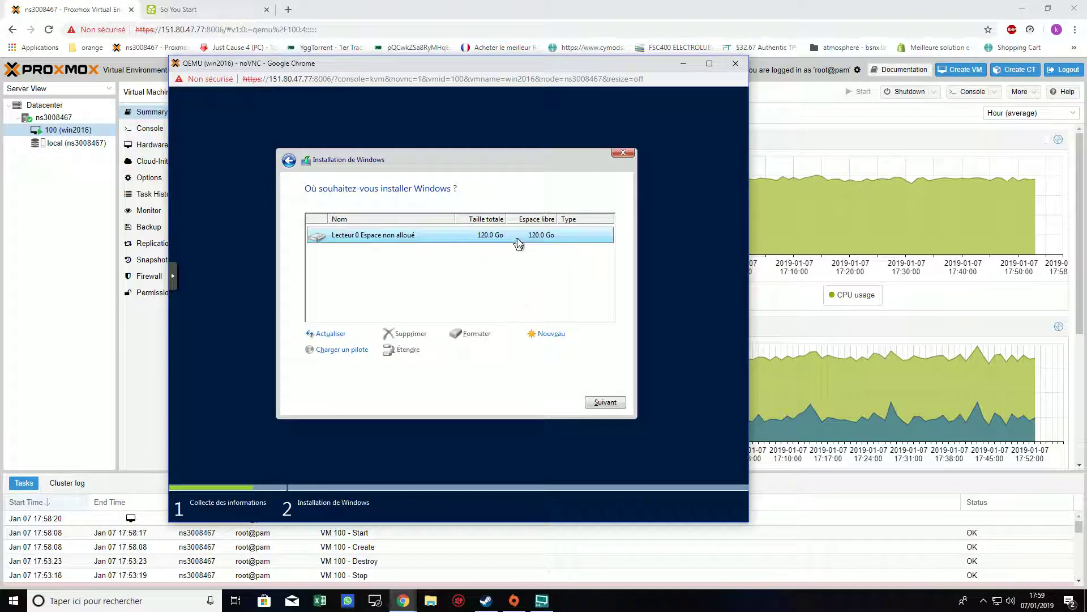
Step: Install Windows onto Lecteur 0's 120 GB unallocated space
left_click(615, 403)
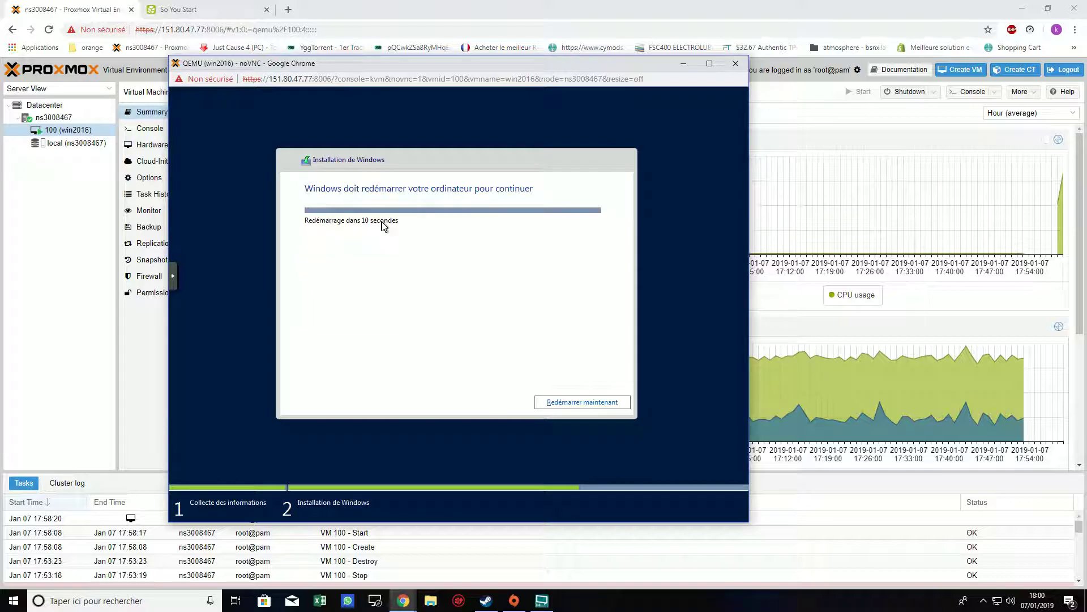
Step: Restart the VM immediately to continue Windows setup
left_click(570, 403)
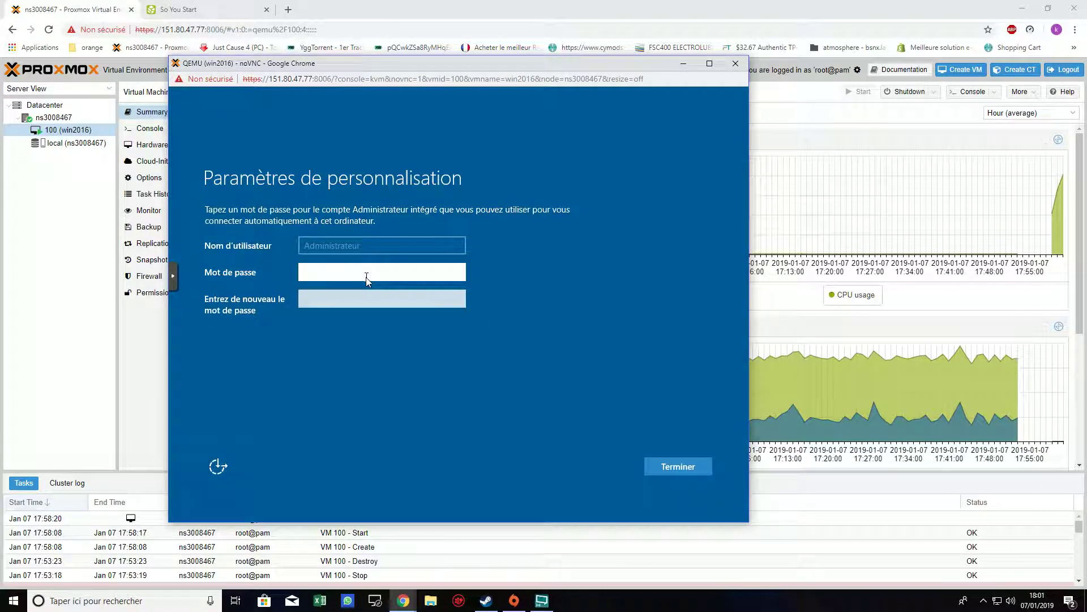
Step: Enter and confirm the Administrateur account password to finish setup
key("Tab")
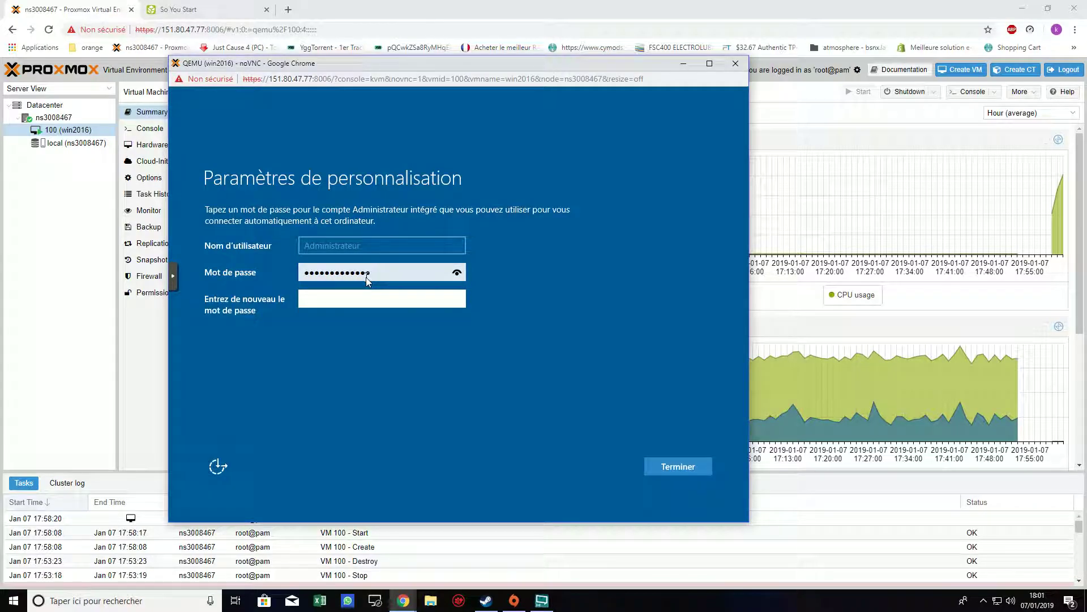
key("Return")
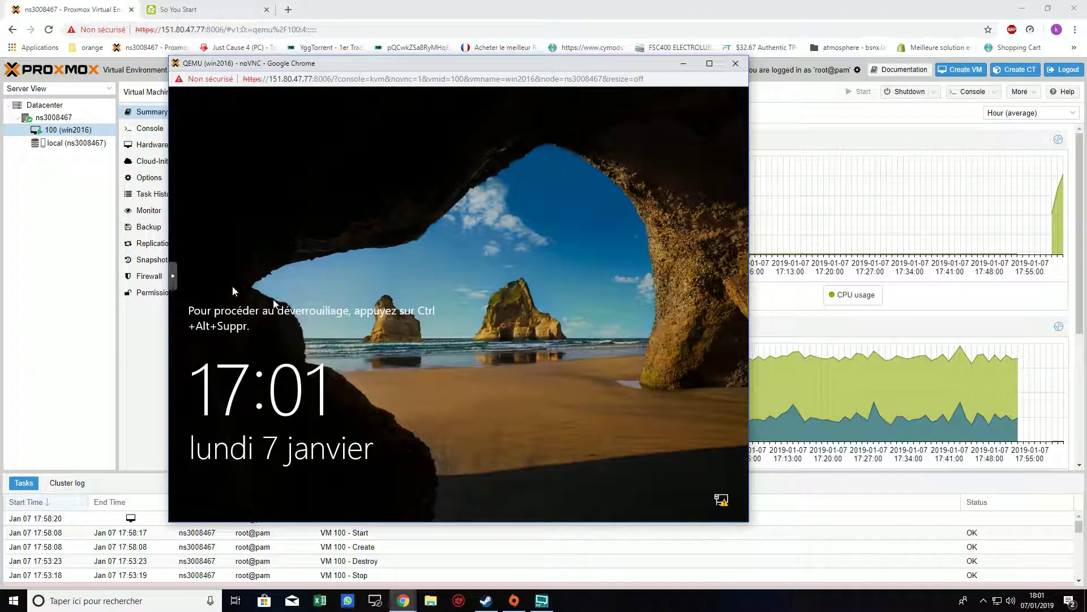
Step: Send Ctrl+Alt+Del to the VM through the noVNC Extra Keys, then release Ctrl and Alt and hide the extra keys
left_click(173, 277)
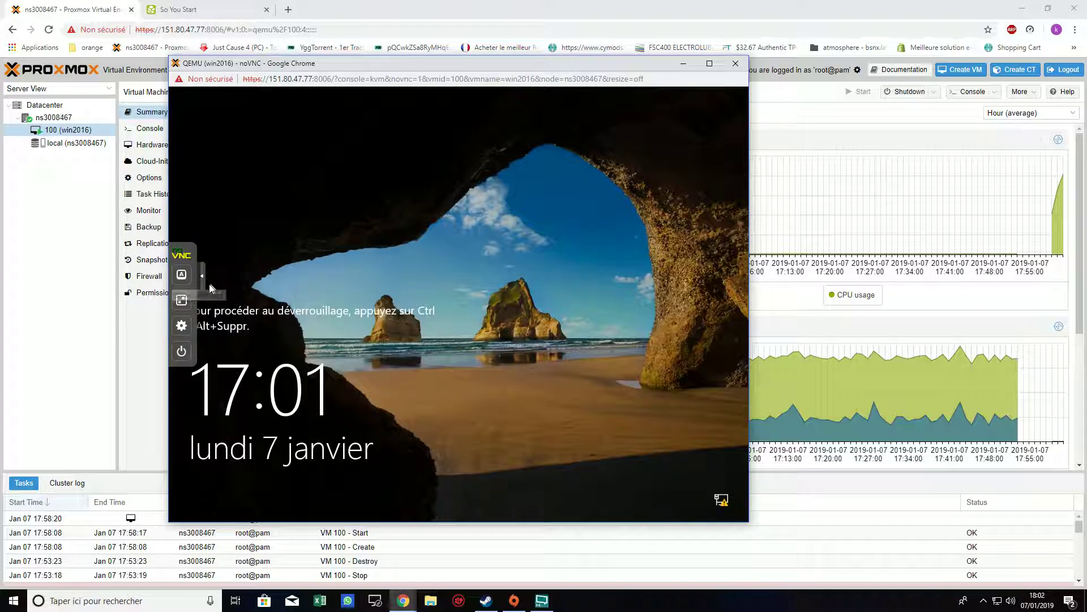
left_click(202, 276)
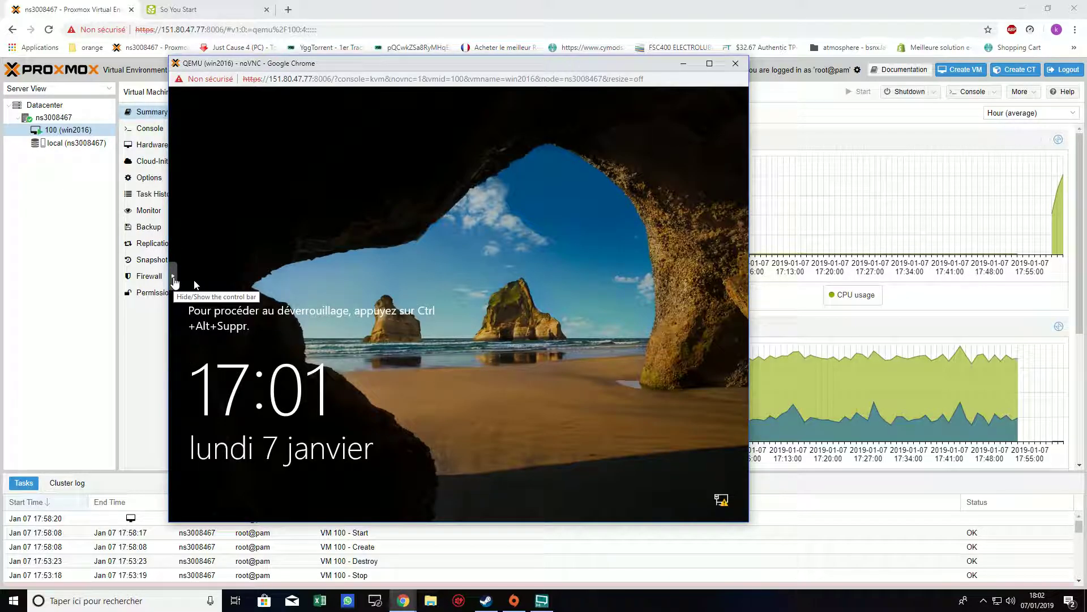
left_click(174, 279)
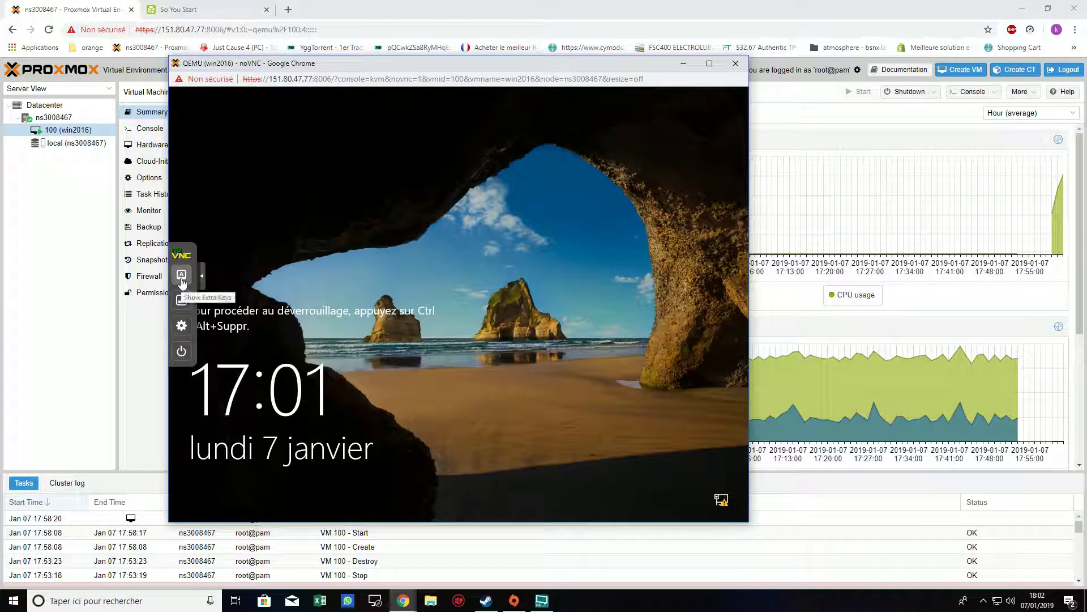
left_click(181, 277)
left_click(224, 255)
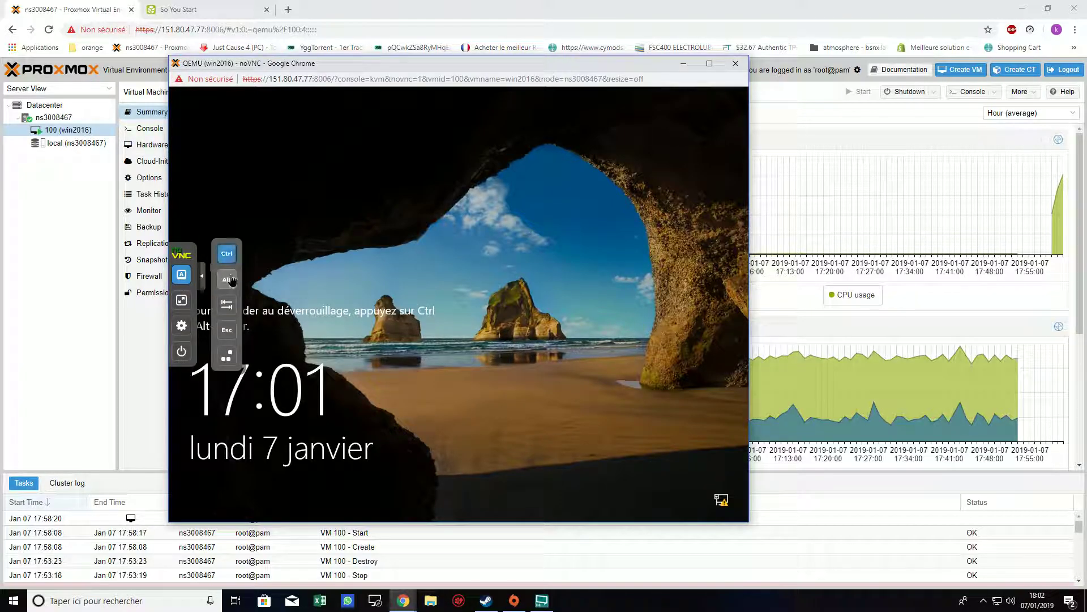
left_click(228, 356)
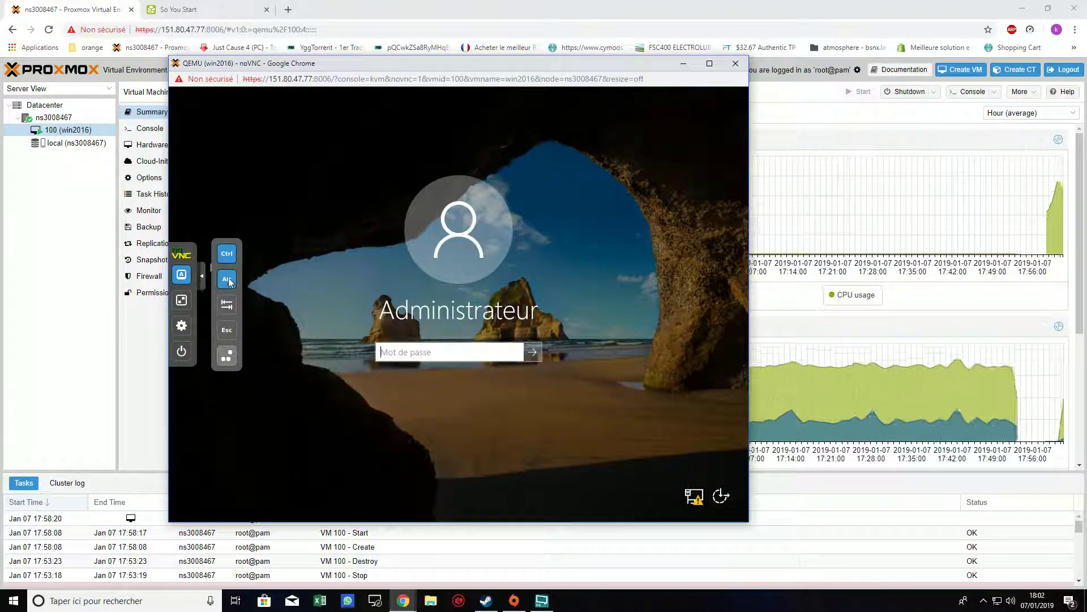
left_click(226, 278)
left_click(225, 262)
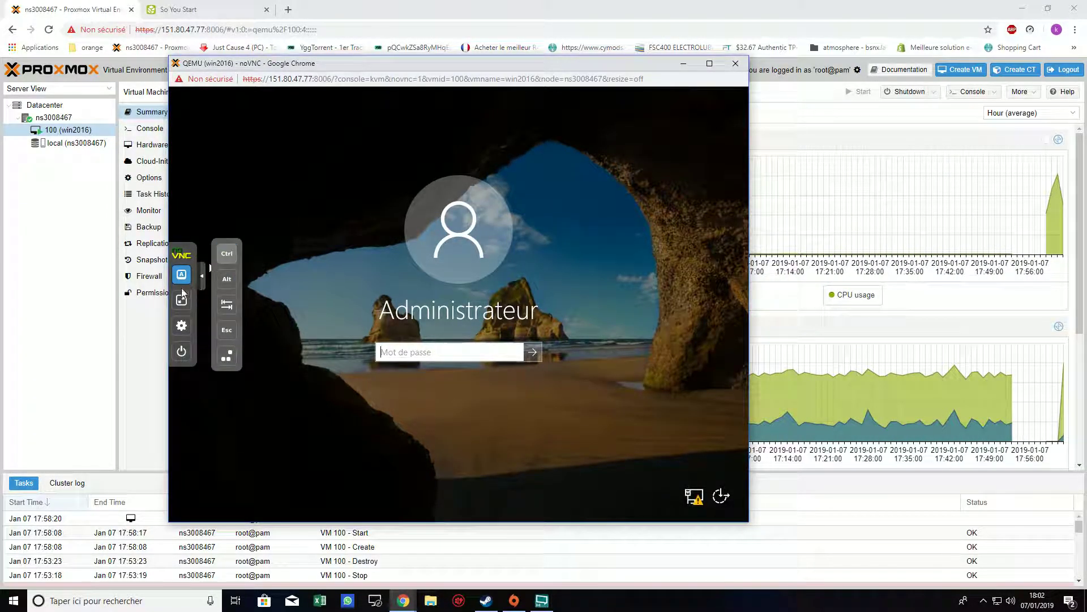
left_click(180, 285)
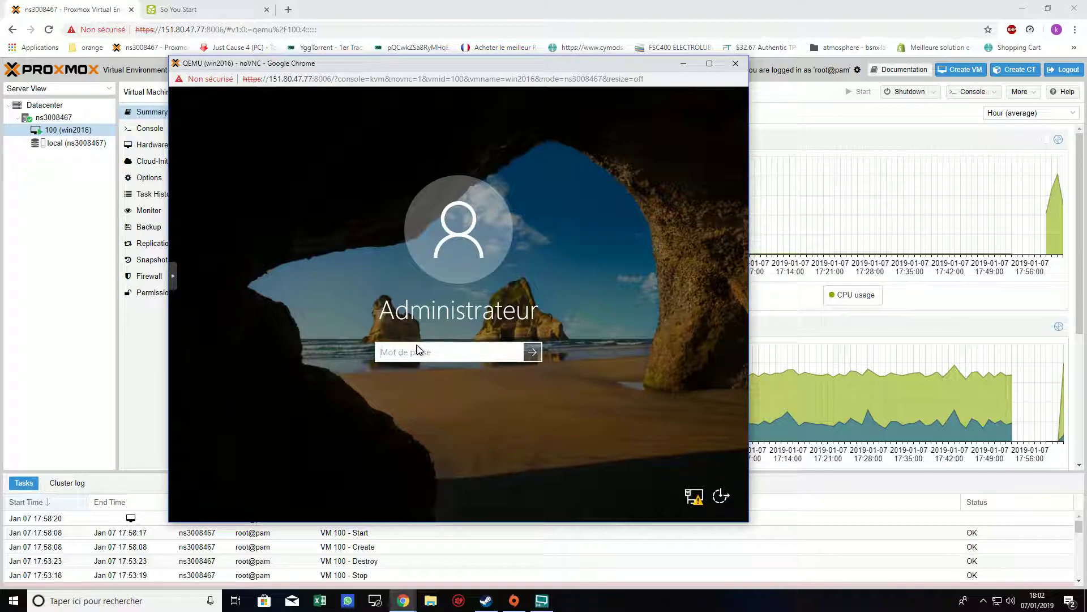
Step: Enter the Administrateur password, correcting a typo, and sign in to the Server Manager dashboard
key("BackSpace")
key("BackSpace")
key("BackSpace")
key("Return")
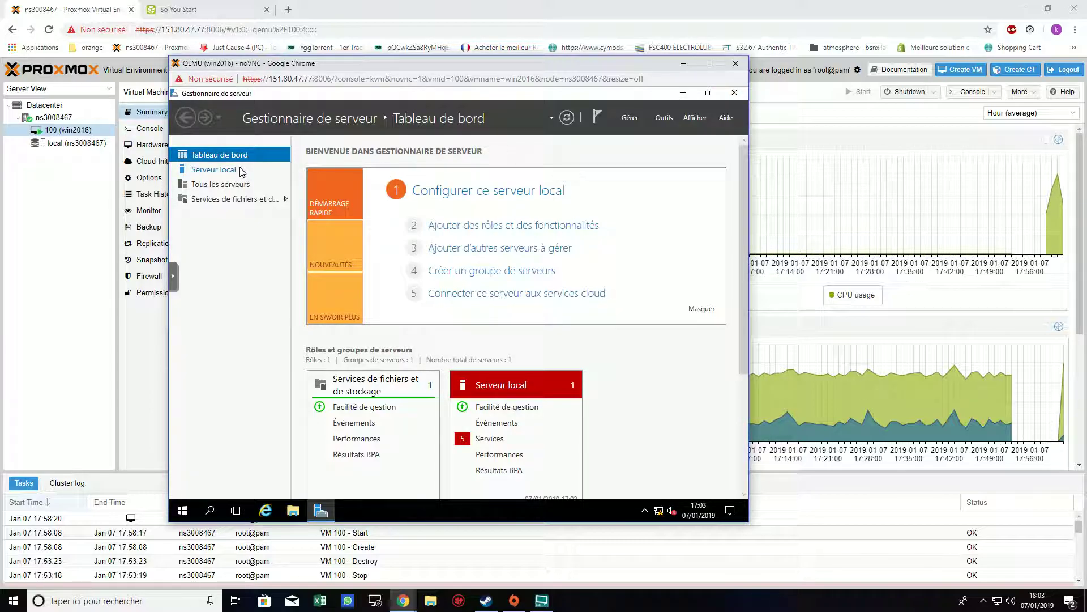
Step: Minimize Server Manager and select the Ethernet adapter in Network and Sharing Center's adapter settings
left_click(681, 94)
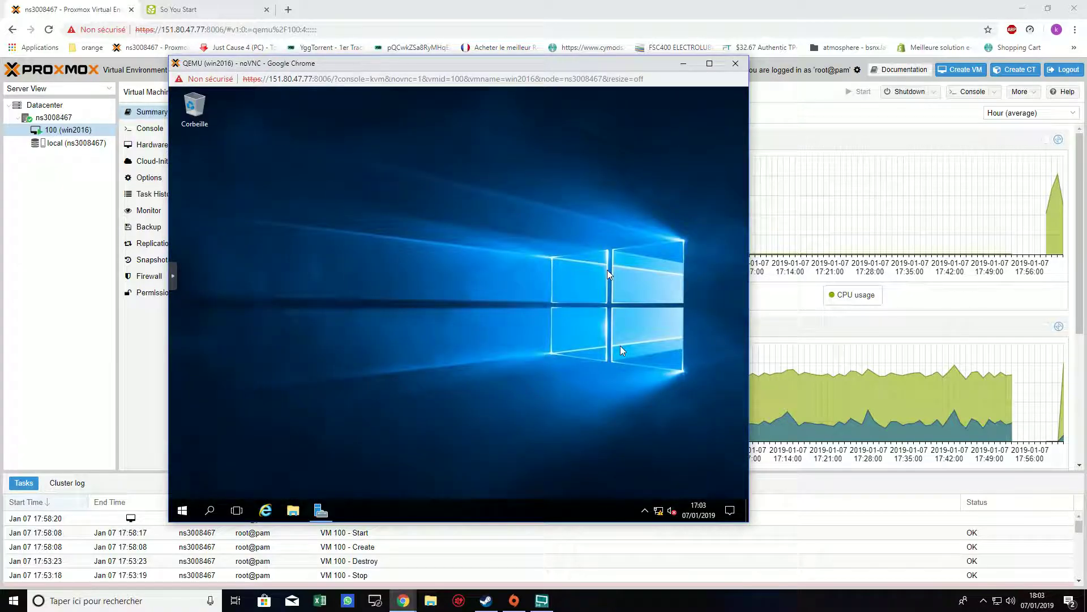
right_click(657, 509)
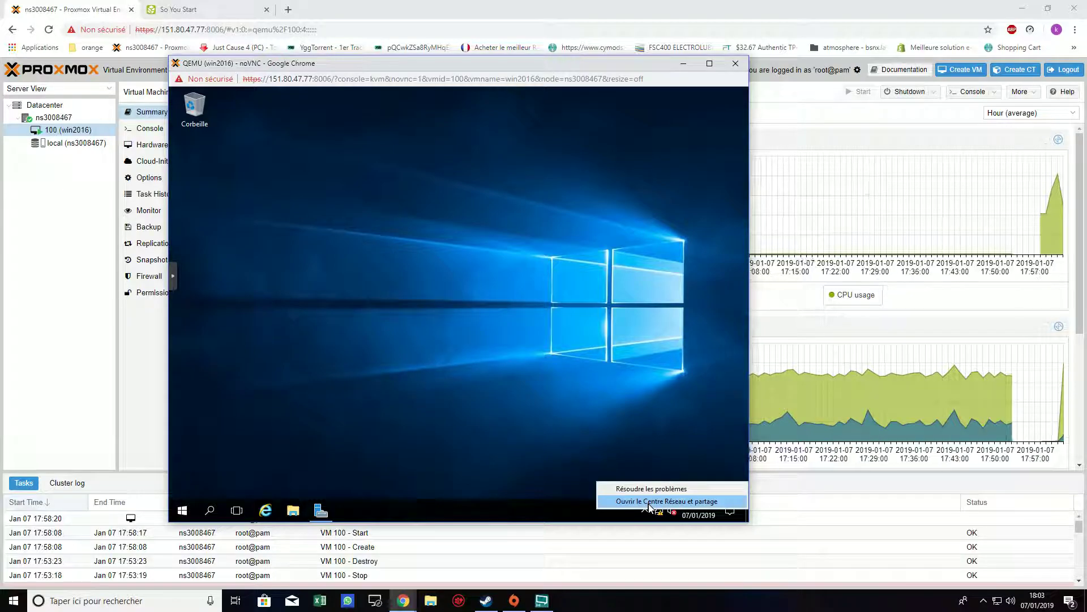
left_click(649, 501)
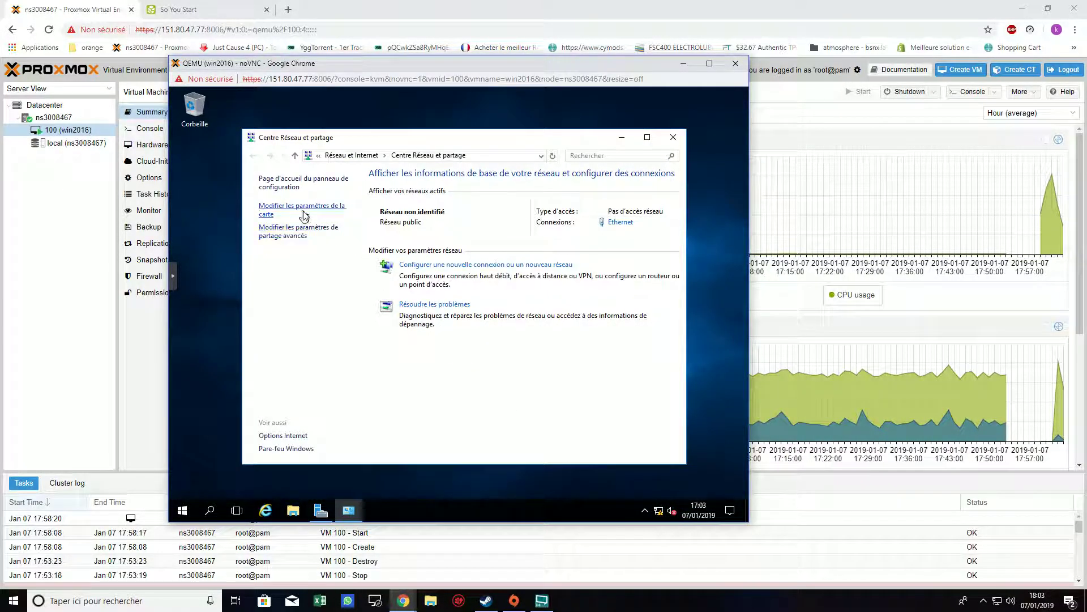
left_click(304, 210)
left_click(307, 216)
Step: Set Ethernet's TCP/IPv4 properties to use a manually specified IP address
right_click(305, 214)
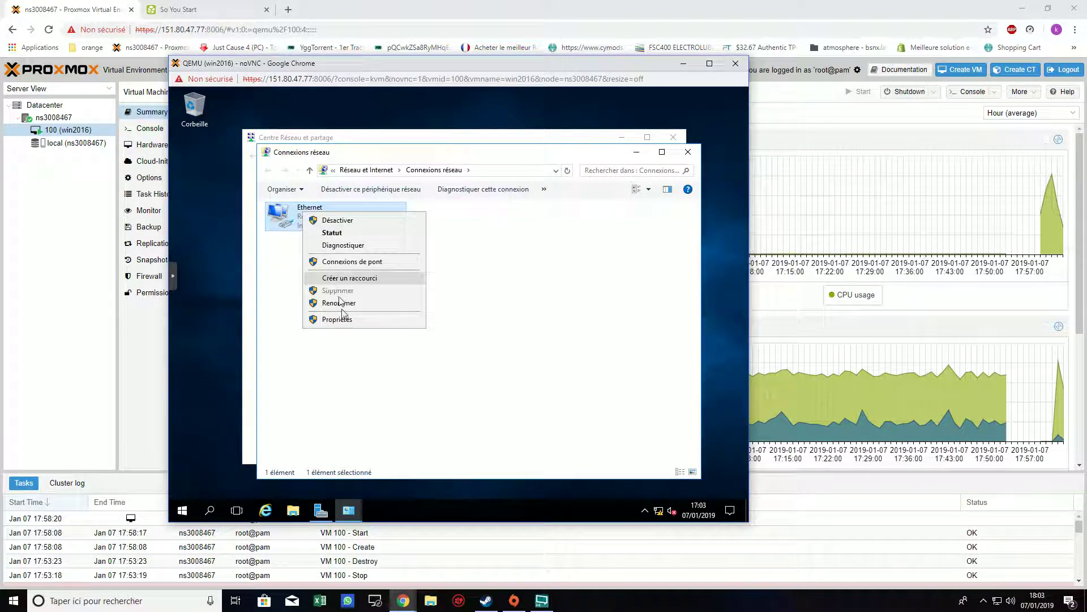
left_click(347, 325)
left_click(349, 319)
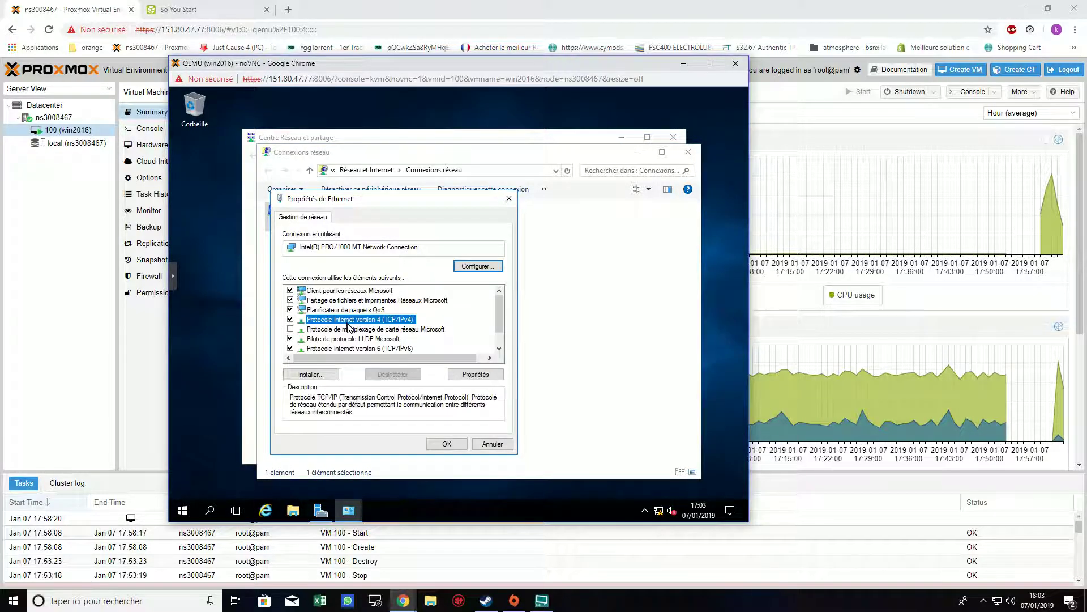
left_click(476, 374)
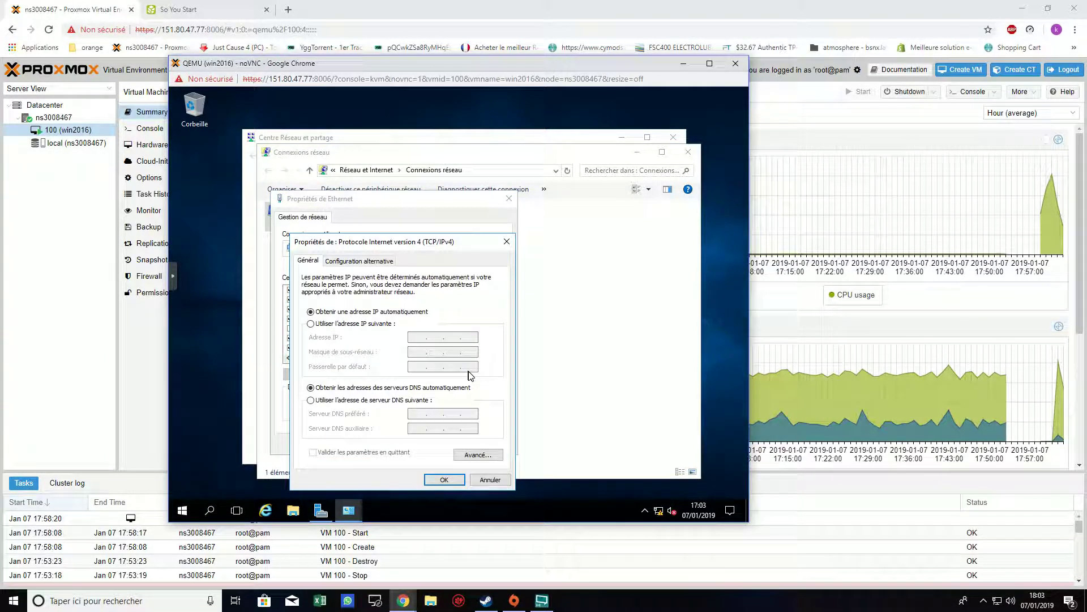
left_click(365, 324)
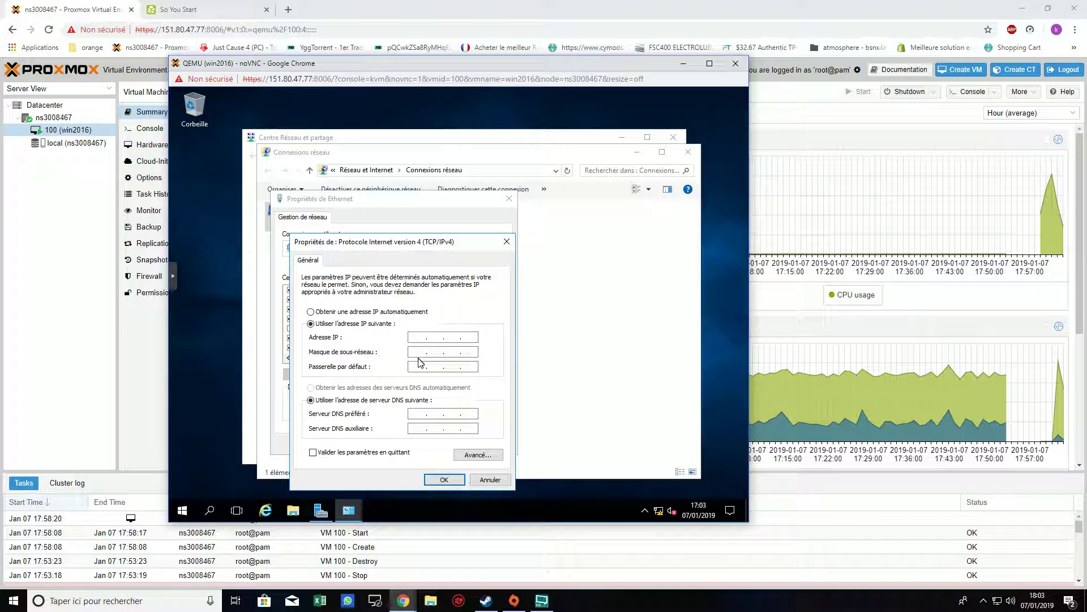
Step: Check failover IP 87.98.251.157 on So You Start's Gérer les IPs page and move it to its own window
left_click(173, 11)
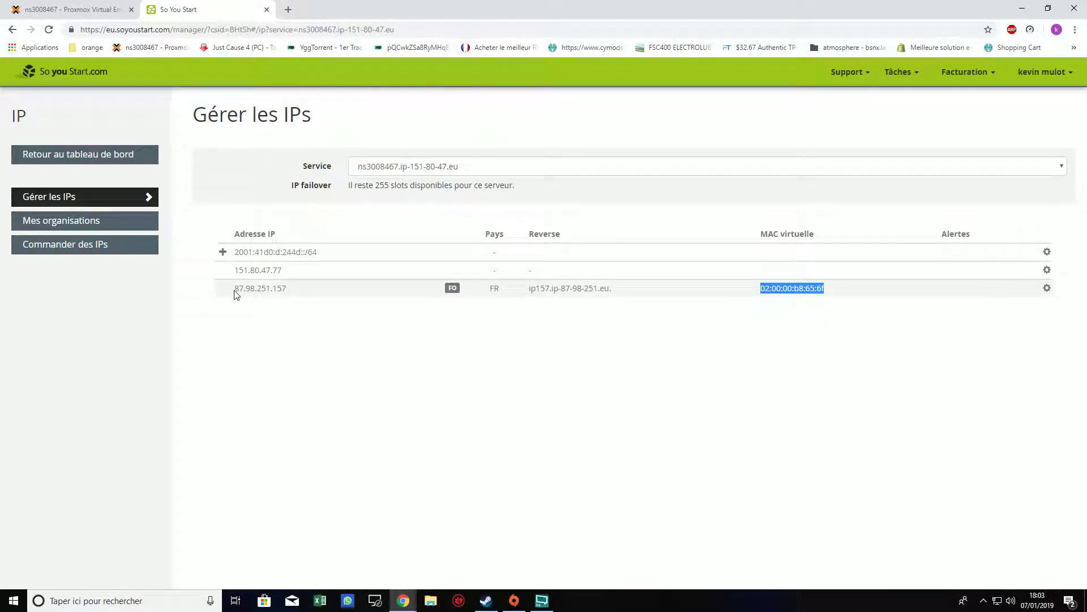
left_click_drag(191, 9, 1082, 11)
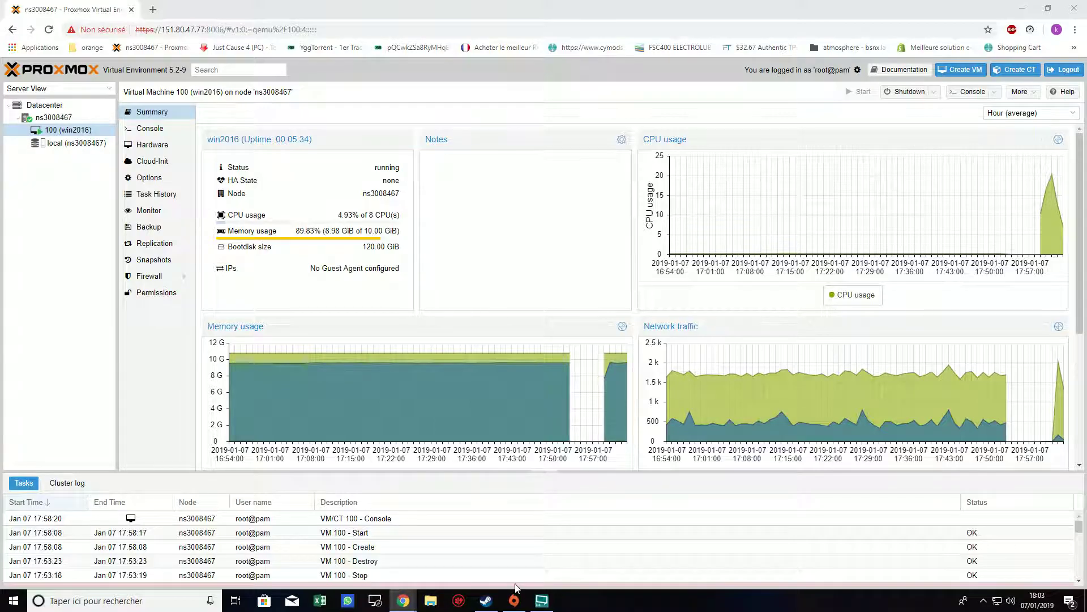
Step: Enter IP 87.98.251.157, mask 255.255.255.255, gateway 87.98.251.254 and DNS 8.8.8.8 / 8.8.4.4
mouse_move(403, 600)
left_click(402, 544)
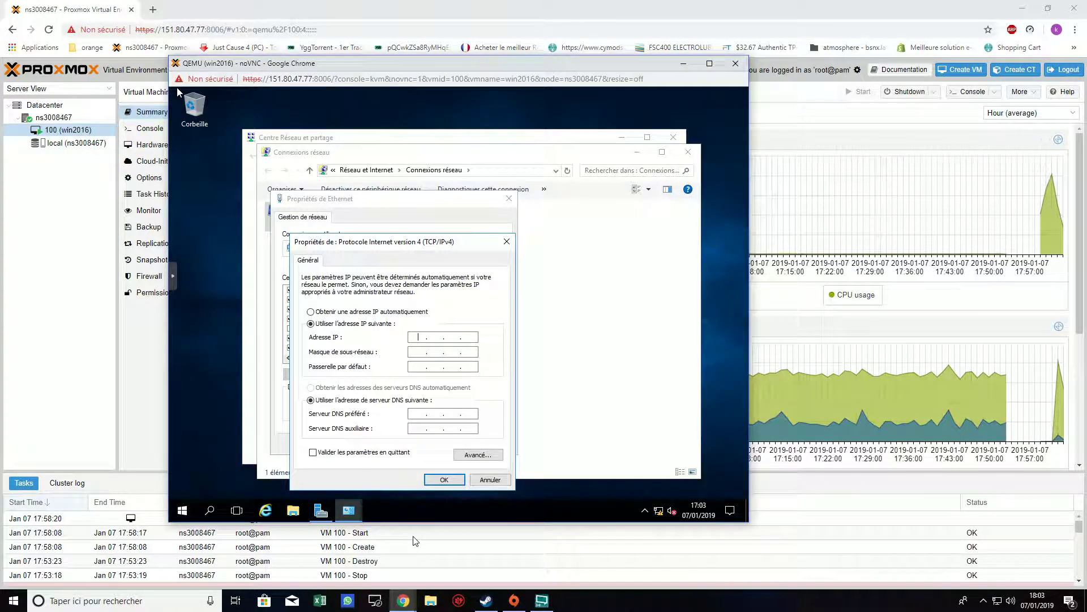
left_click(422, 339)
type("87")
type(".")
type("98.2")
type("51.")
type("157")
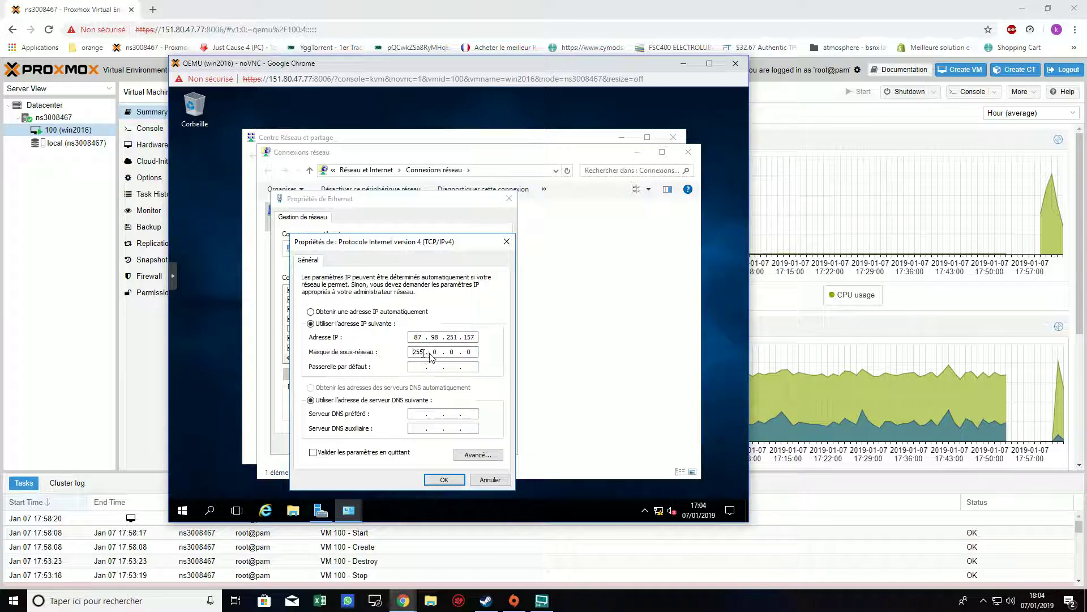
double_click(436, 352)
type("255 . ")
type("255")
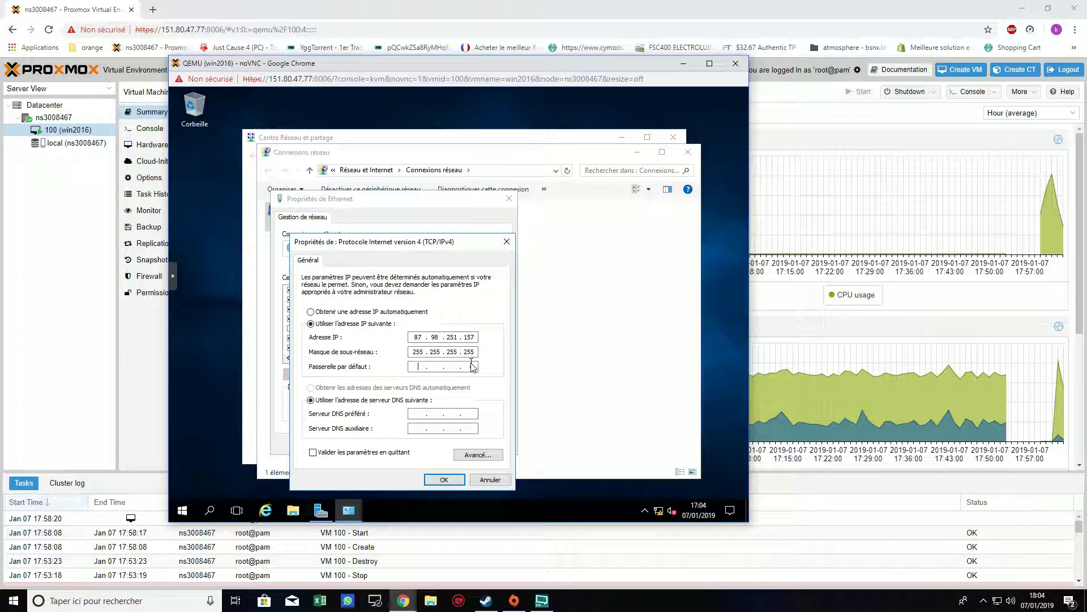
type("87 . . .")
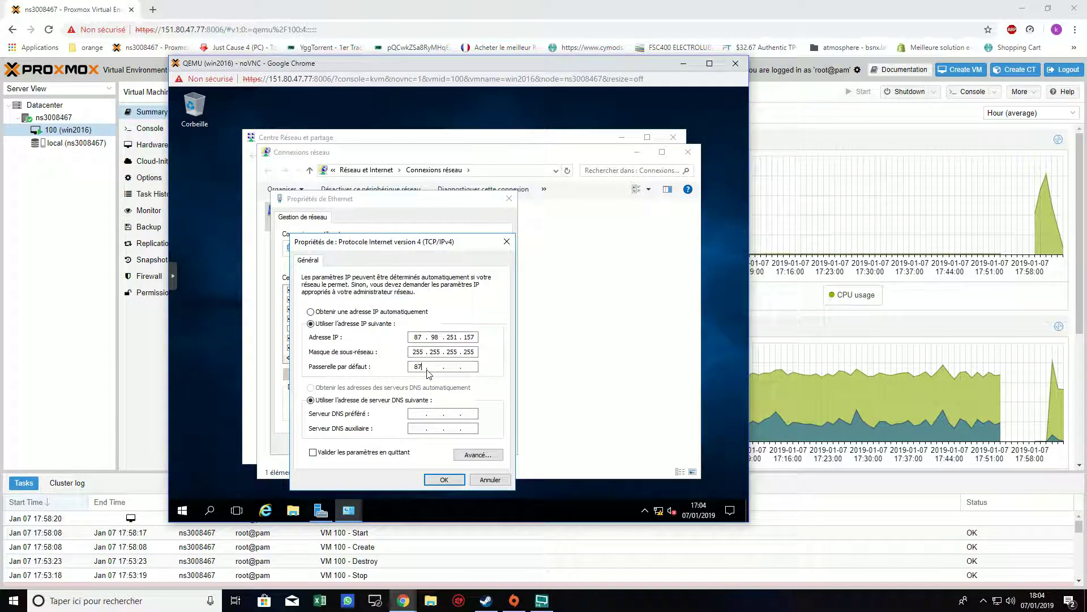
type("8 ")
type("2")
type("54")
key("Tab")
type("8.")
key("Tab")
type("8.8.4.4")
Step: Validate and apply the IPv4 settings despite the gateway warning, allow network discovery, and close all network windows
left_click(347, 453)
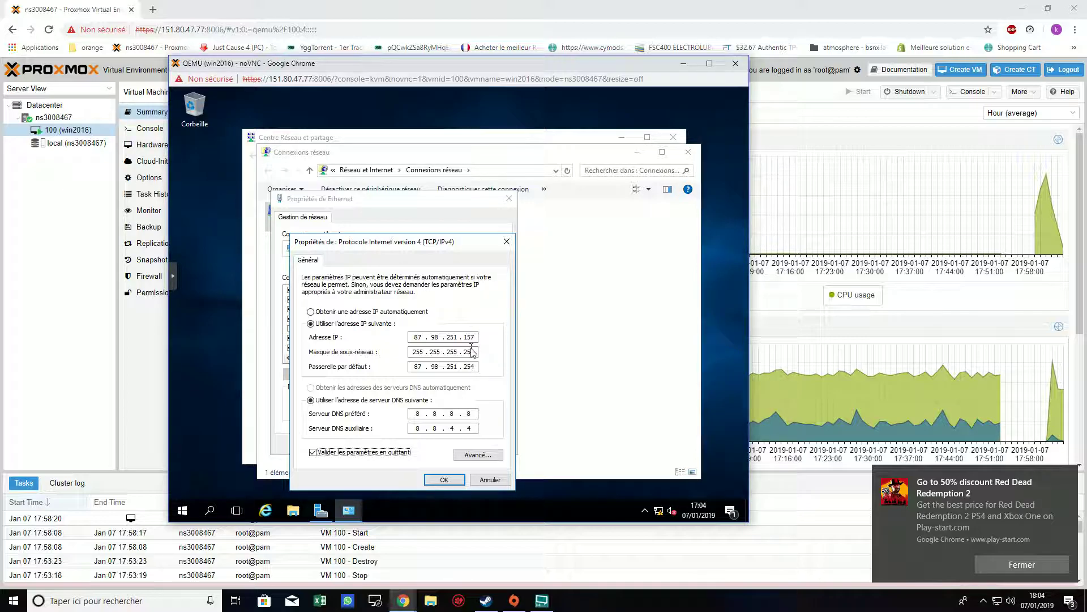
left_click(452, 481)
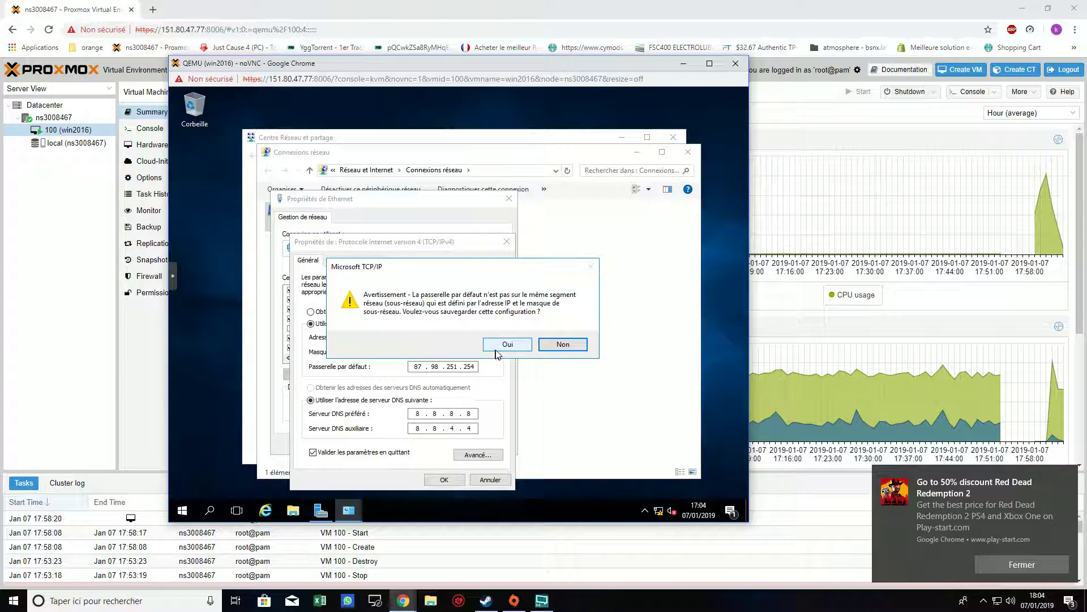
left_click(498, 346)
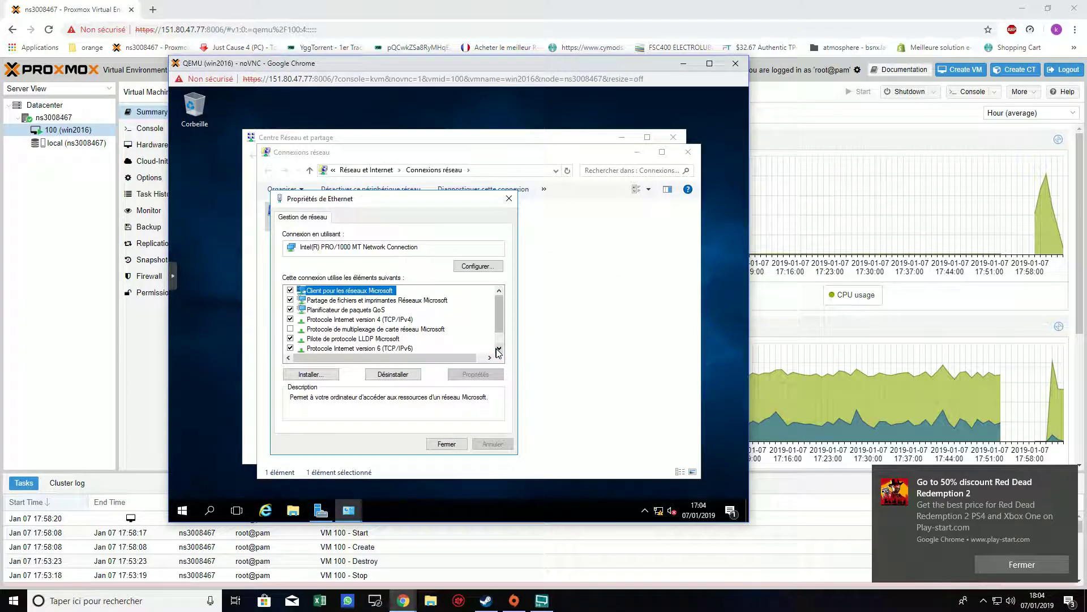
left_click(452, 444)
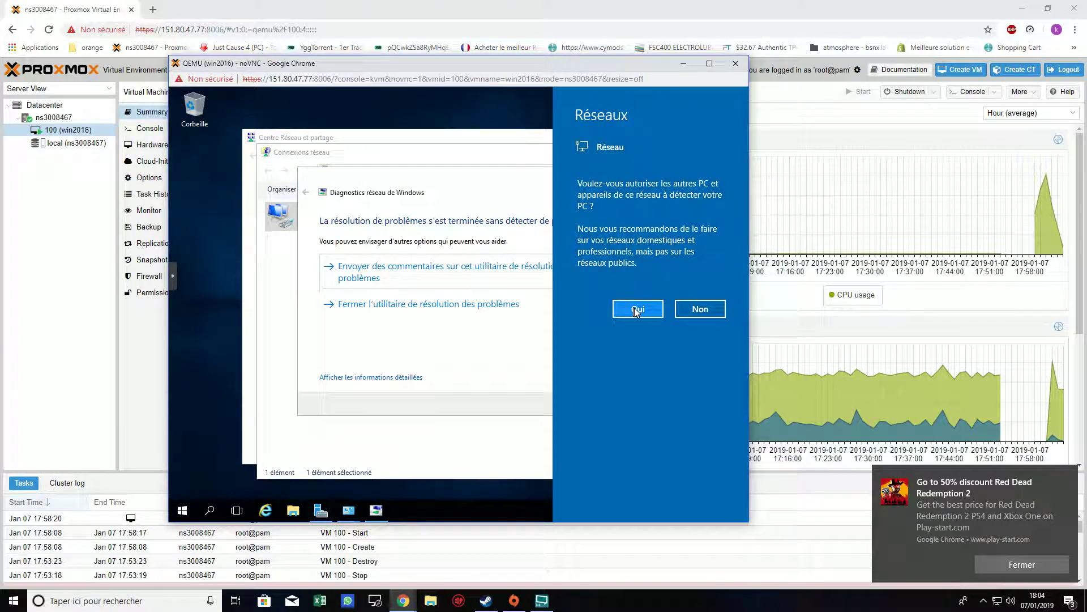
left_click(633, 310)
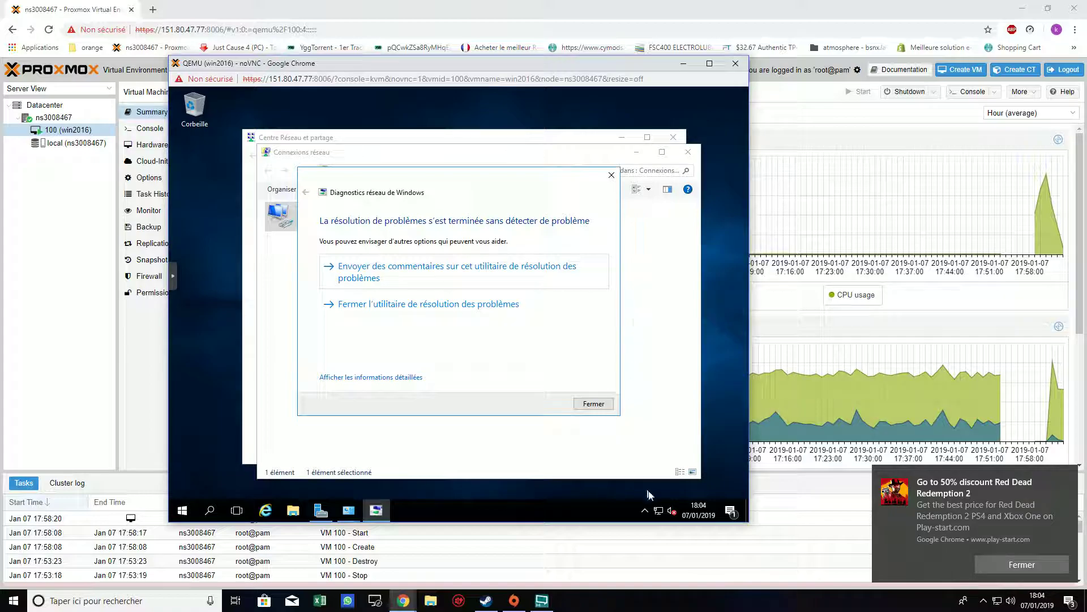
left_click(612, 175)
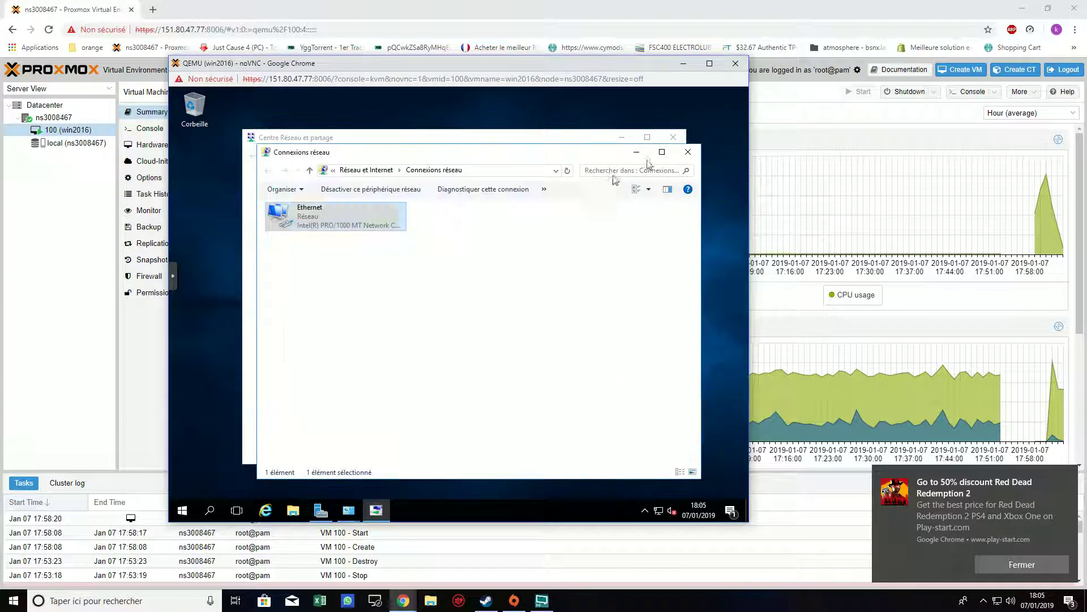
left_click(688, 152)
left_click(673, 137)
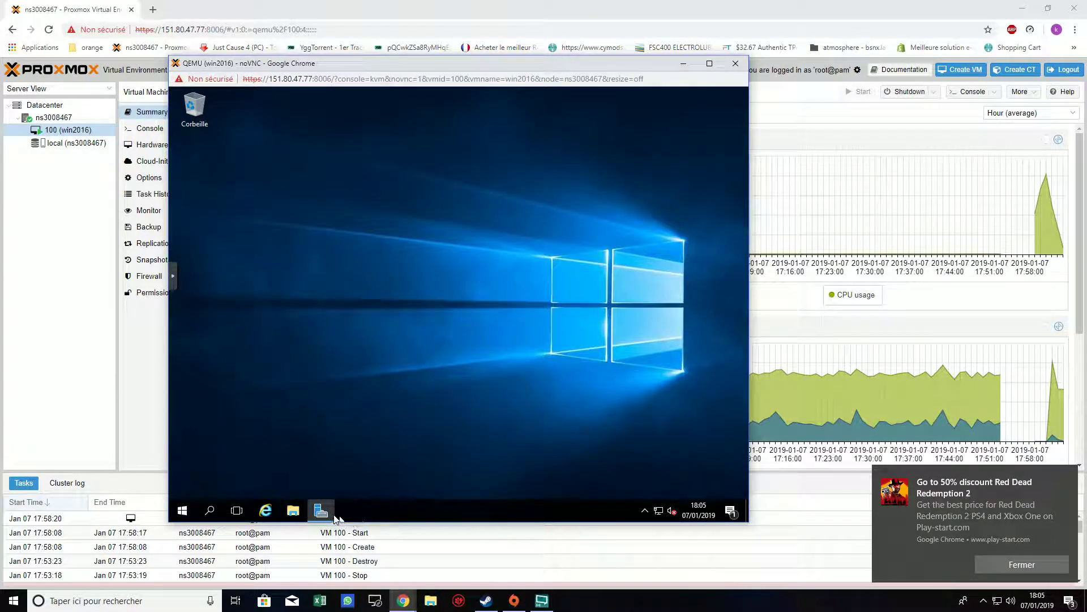
mouse_move(320, 510)
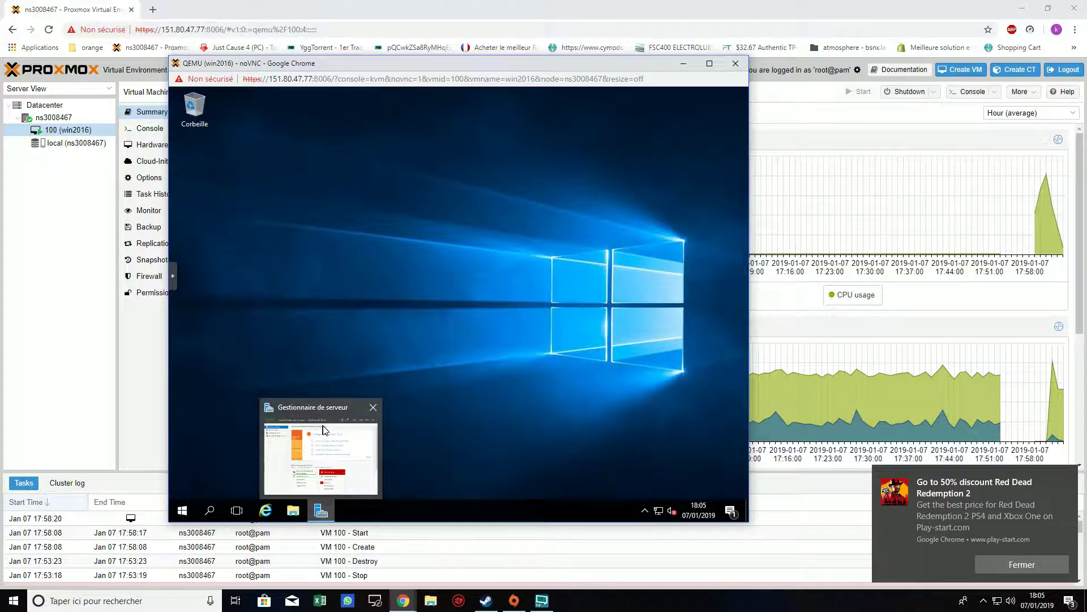
Step: Enable Remote Desktop connections from Server Manager's Local Server settings
left_click(324, 491)
left_click(218, 170)
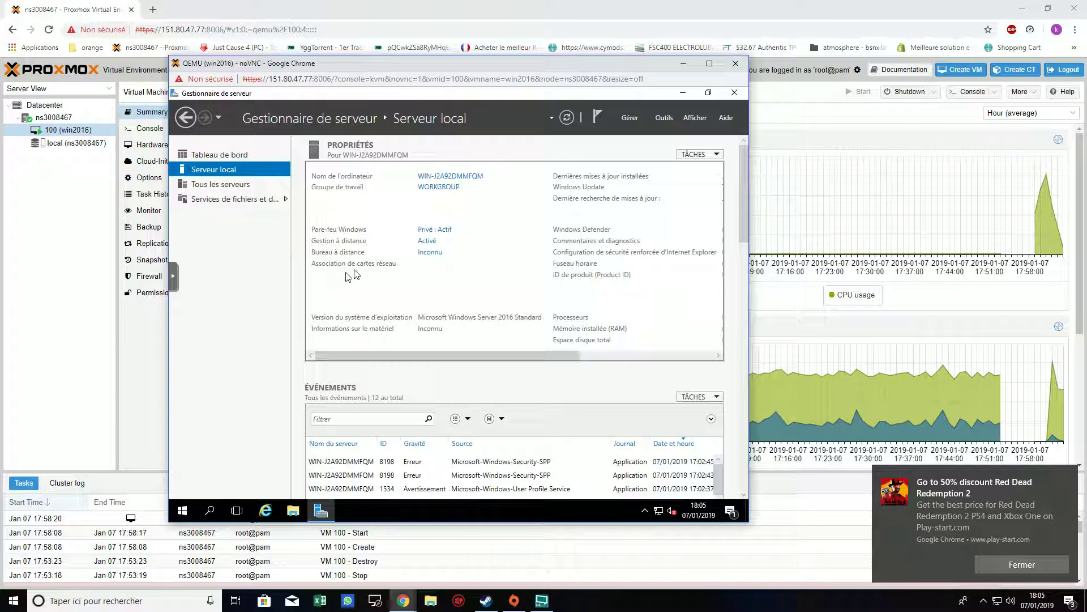
left_click(431, 253)
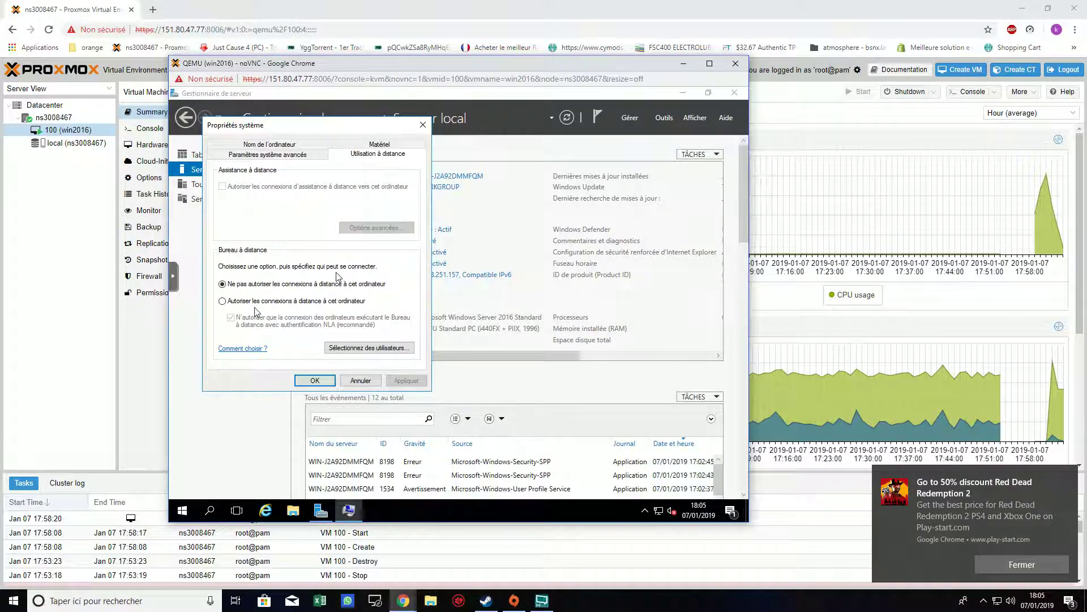
left_click(222, 300)
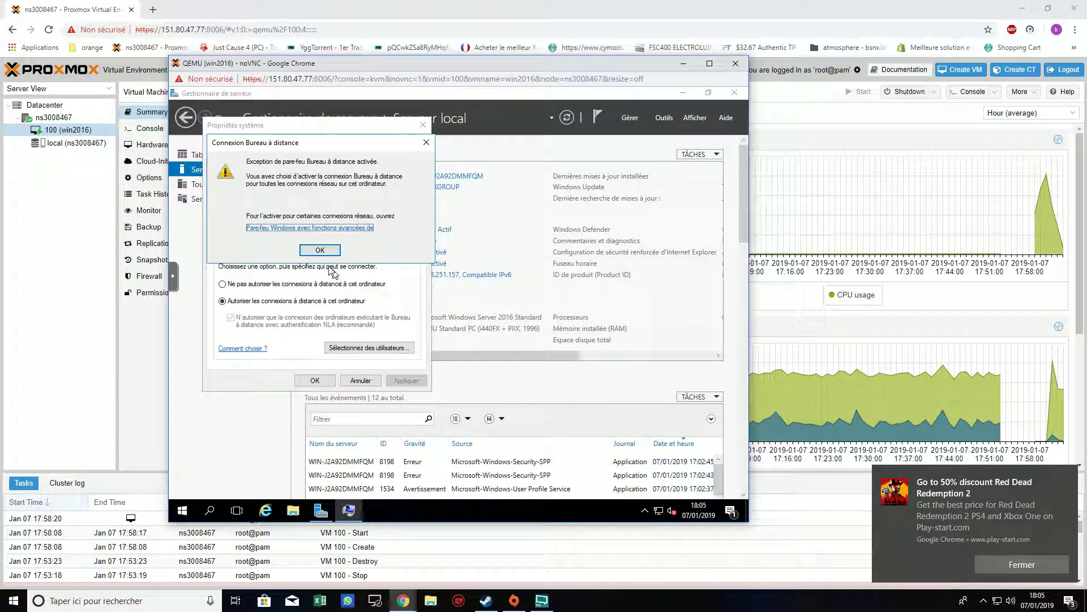
left_click(320, 249)
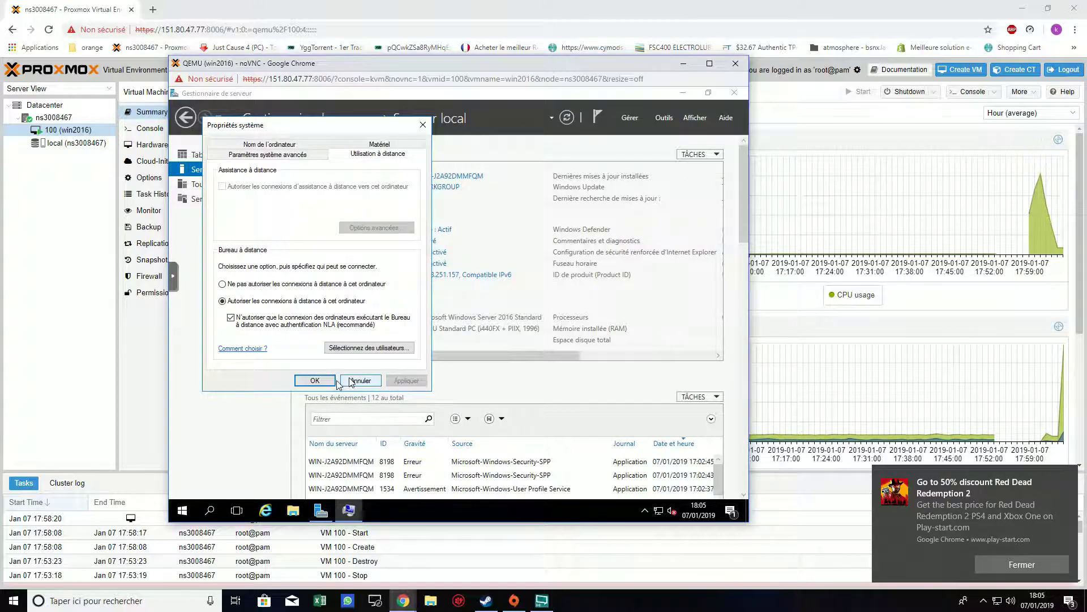
left_click(314, 381)
left_click_drag(424, 355, 500, 355)
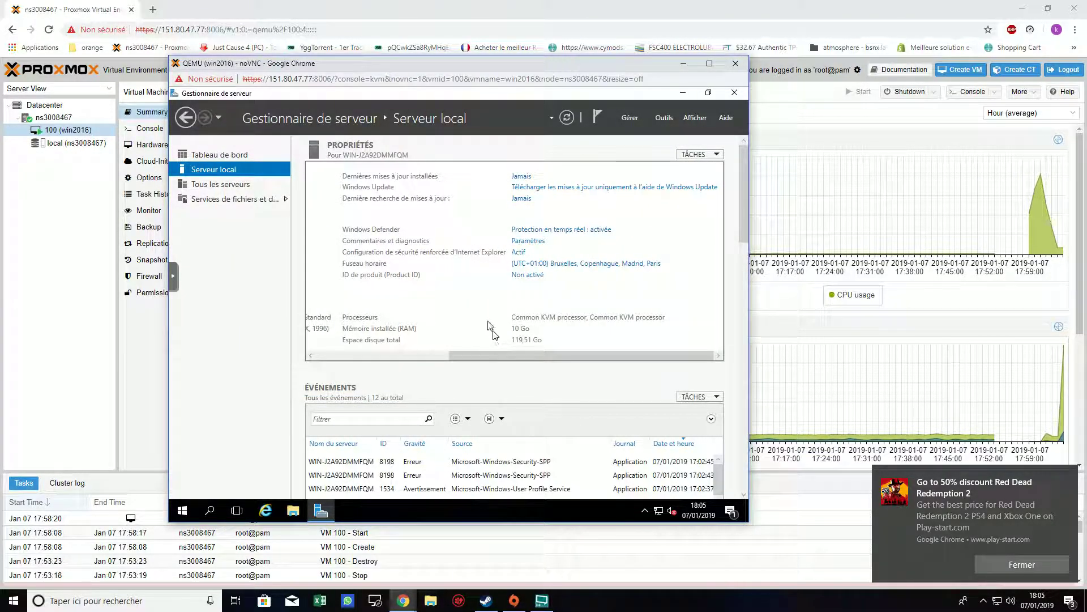
Step: Turn off IE Enhanced Security Configuration for administrators, verify it, and close Server Manager
left_click(518, 252)
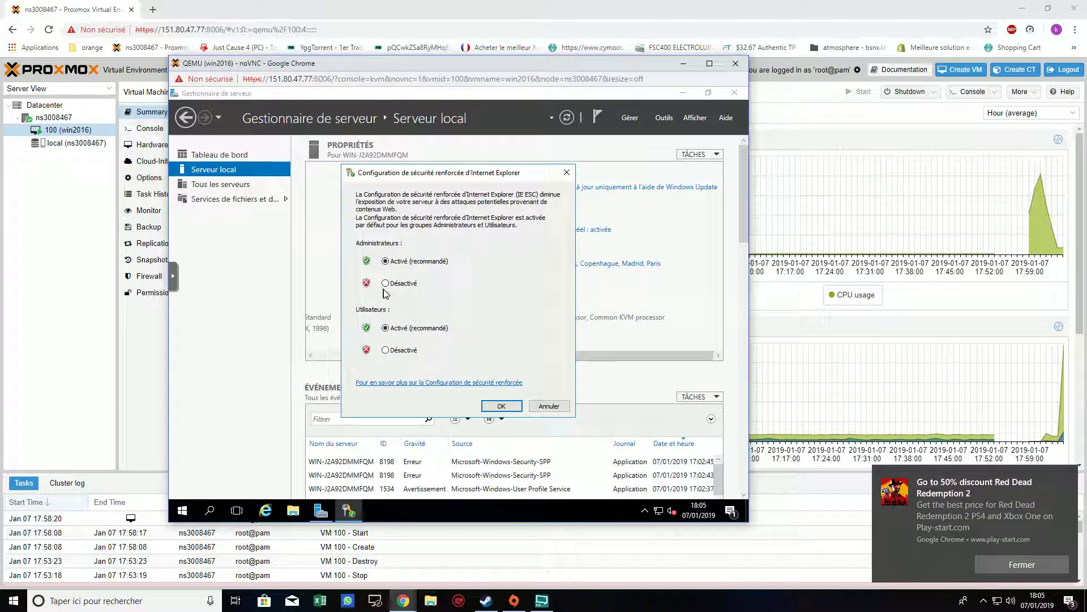
left_click(500, 406)
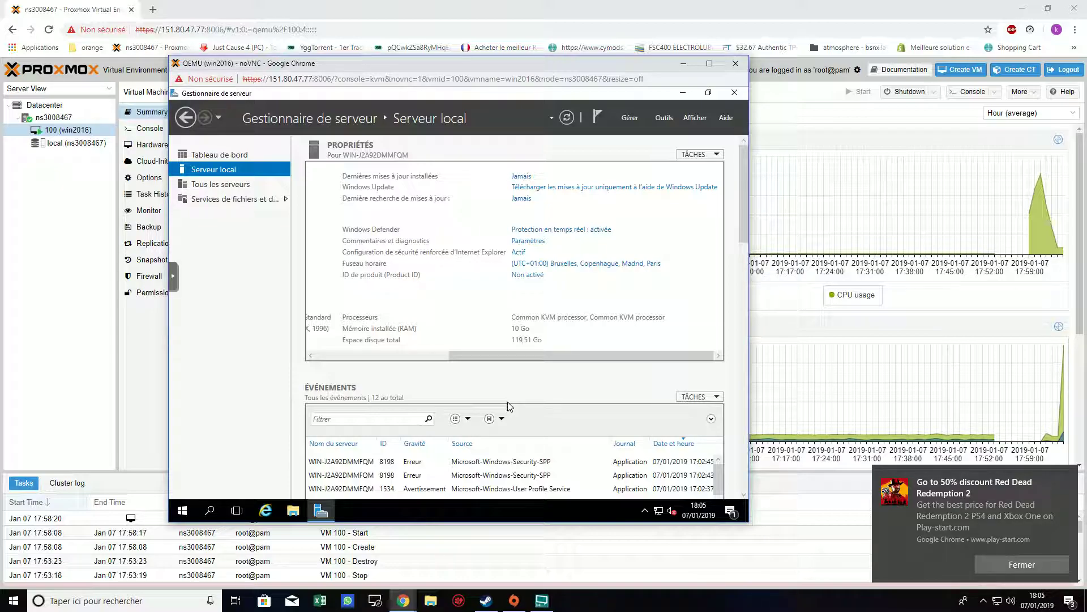
left_click(517, 253)
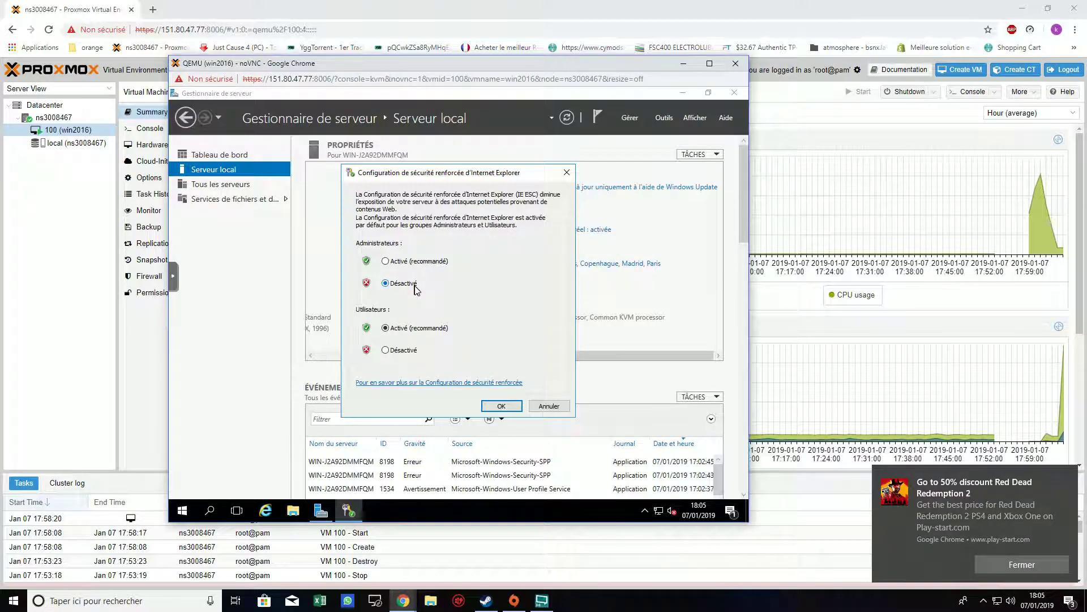
left_click(501, 405)
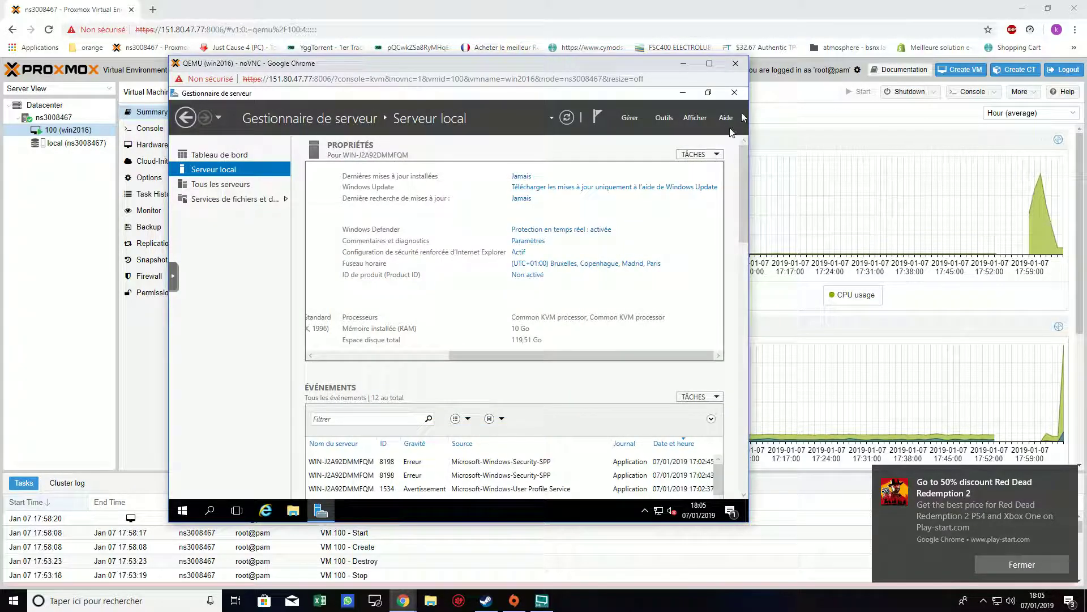
left_click(735, 93)
Step: Launch Internet Explorer, declining the recommended settings and dismissing the protected mode notice
left_click(261, 511)
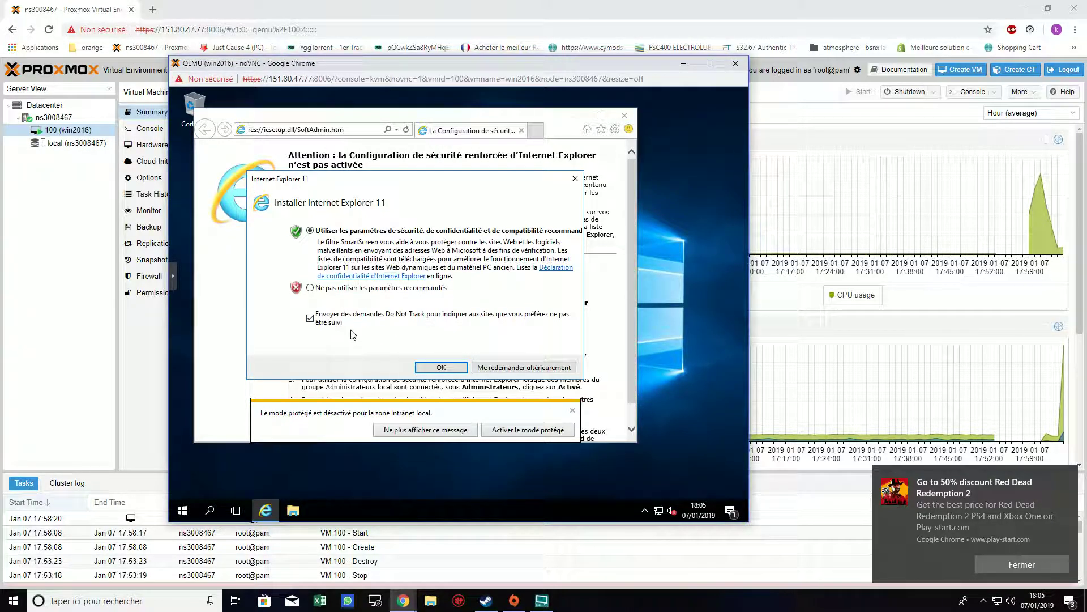
left_click(369, 289)
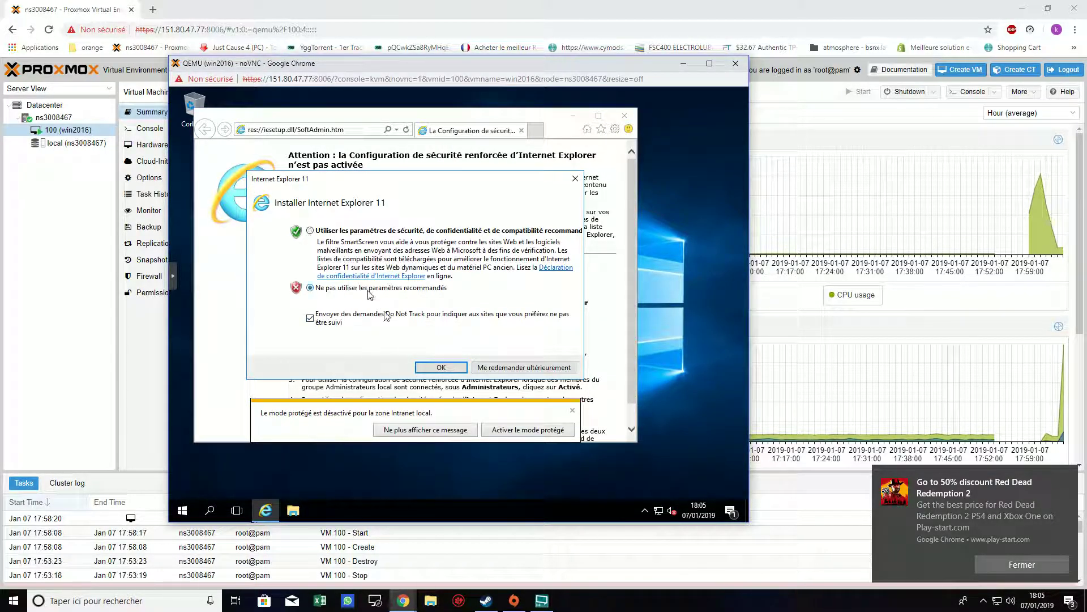
left_click(441, 367)
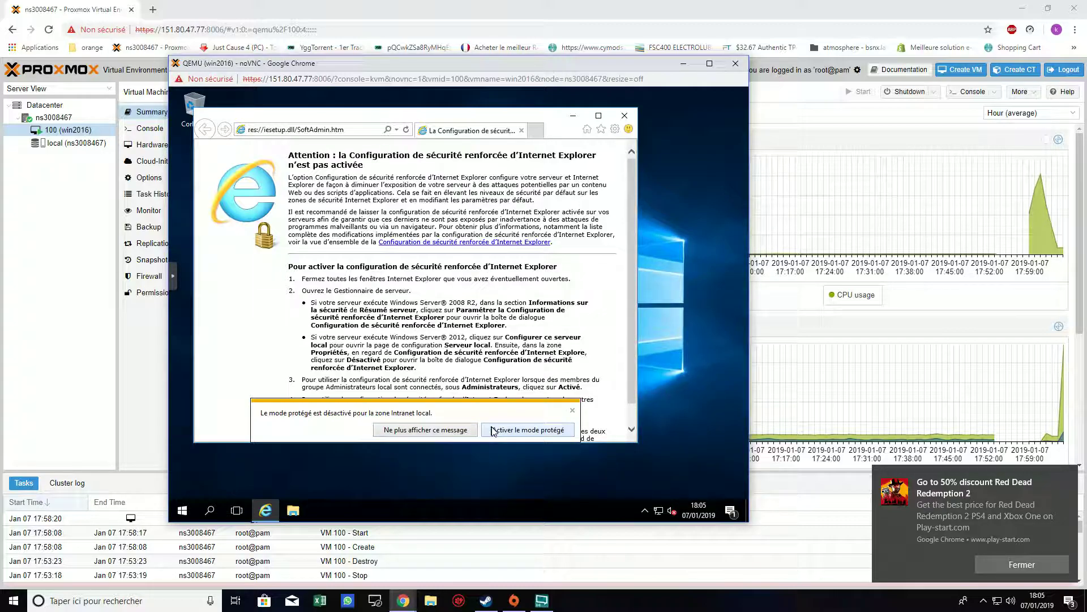
left_click(493, 430)
Step: Search for 'google crome', download and install Chrome, then close the VM console window
left_click(308, 132)
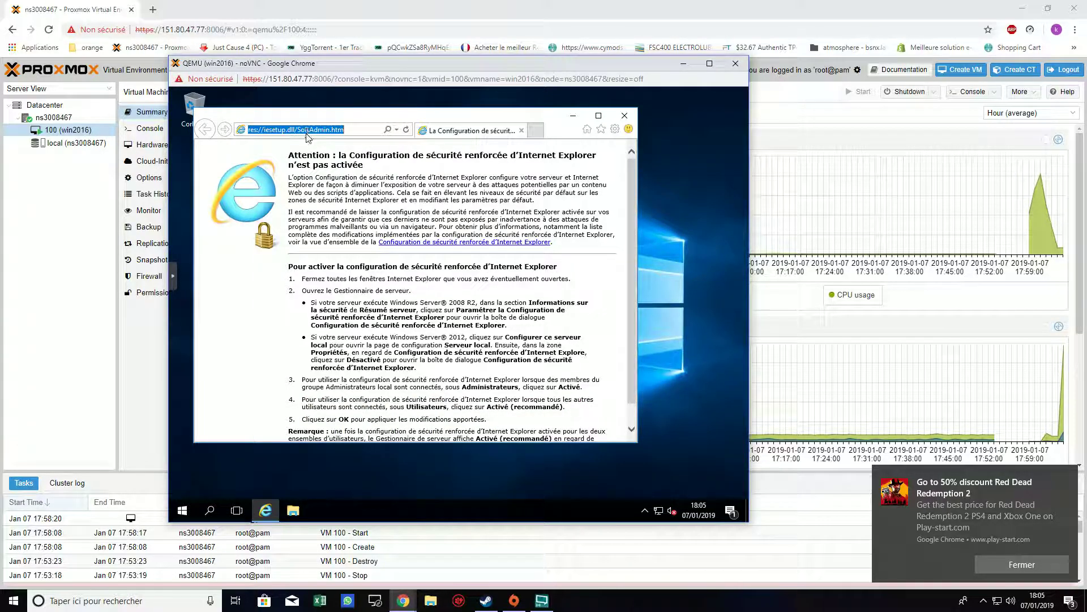
type("googl")
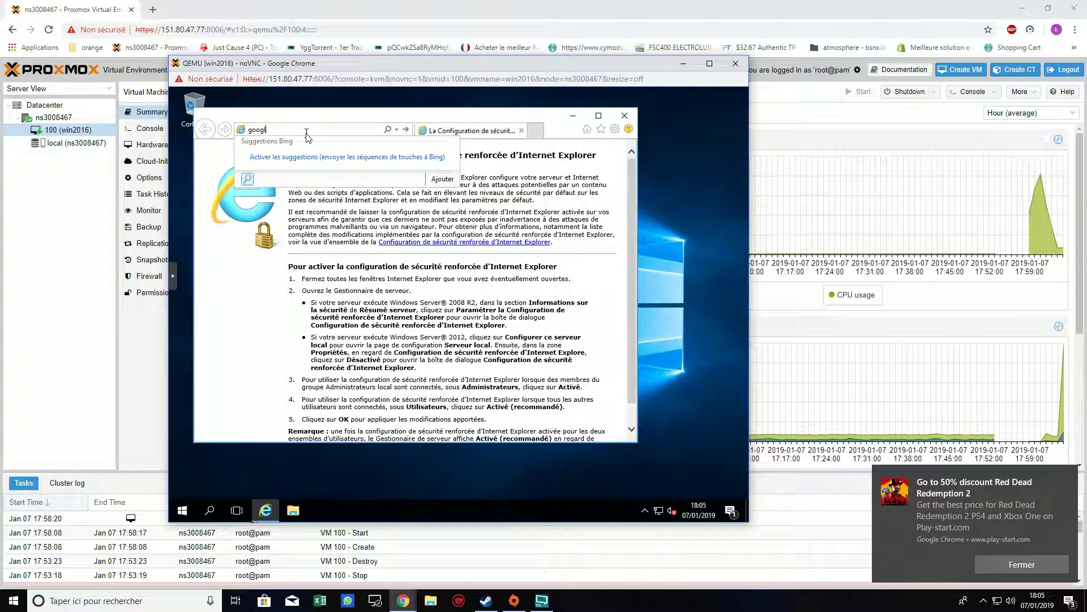
type("e crome")
key("Return")
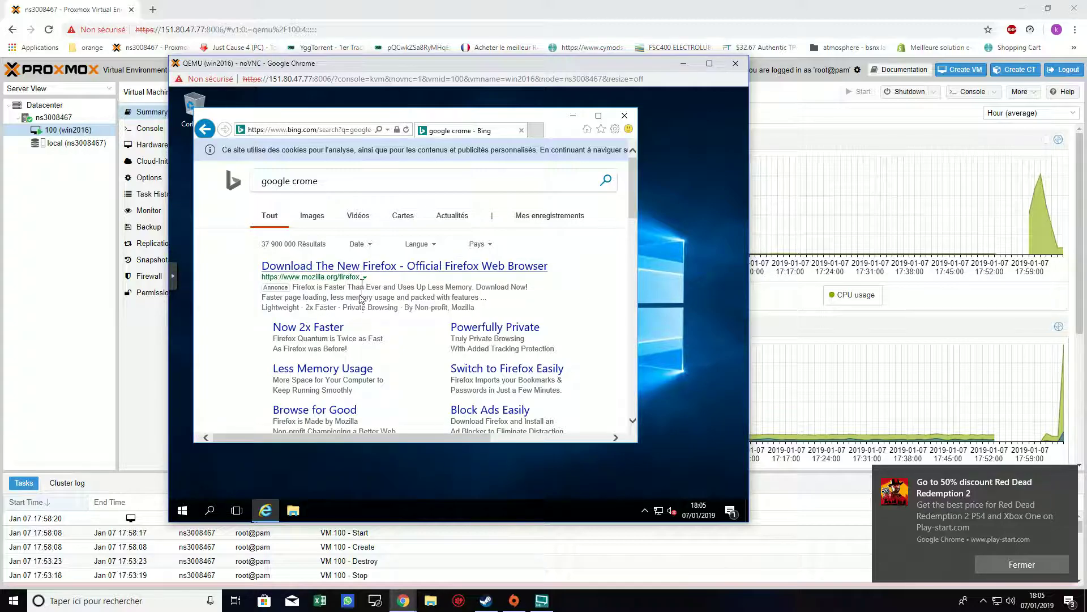
scroll(359, 311, "down", 2)
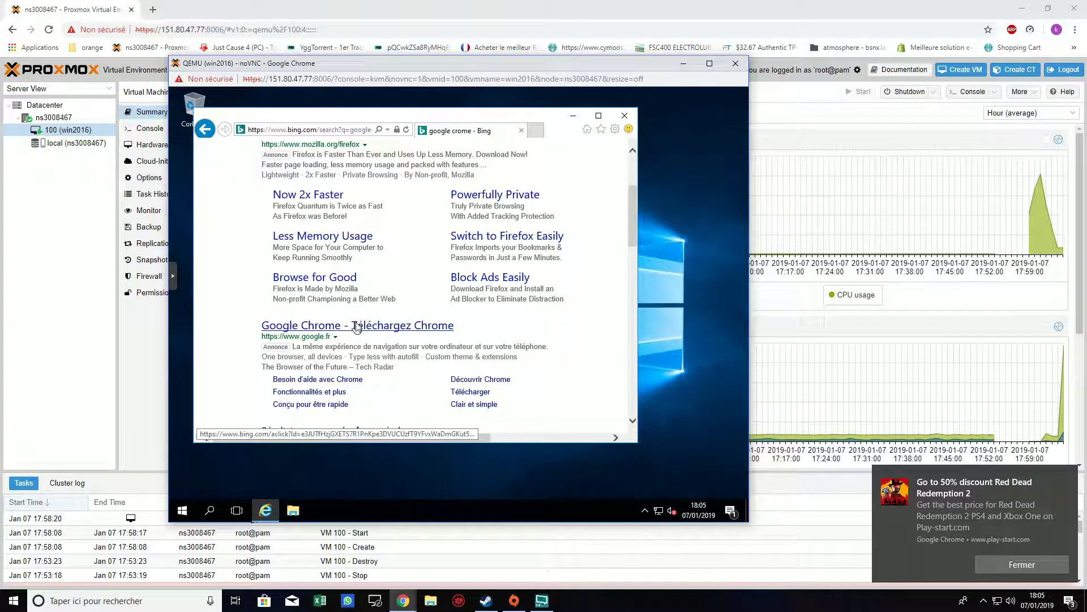
left_click(357, 326)
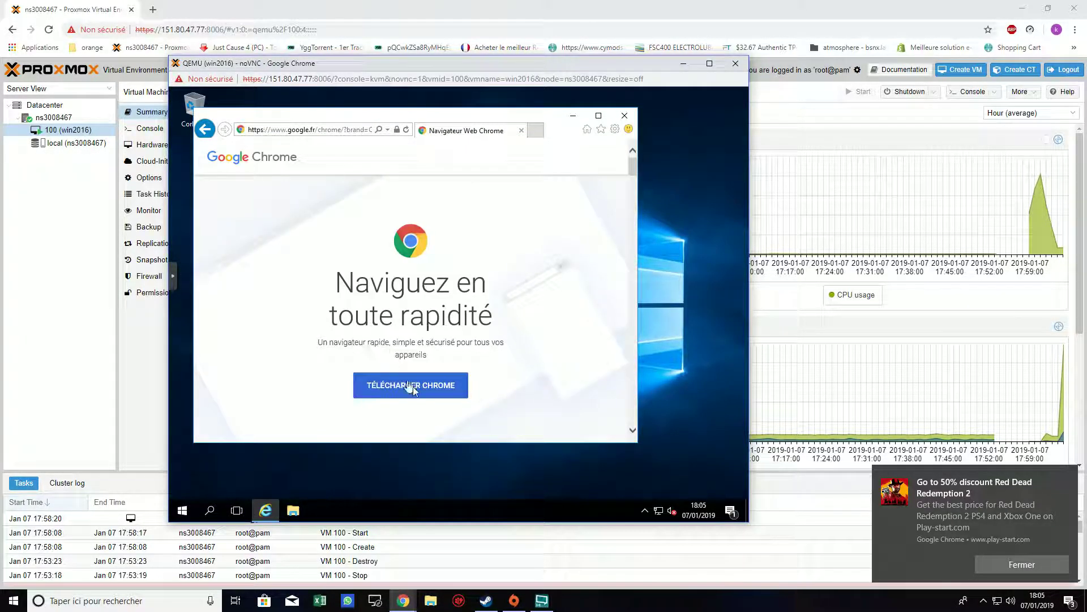
left_click(411, 386)
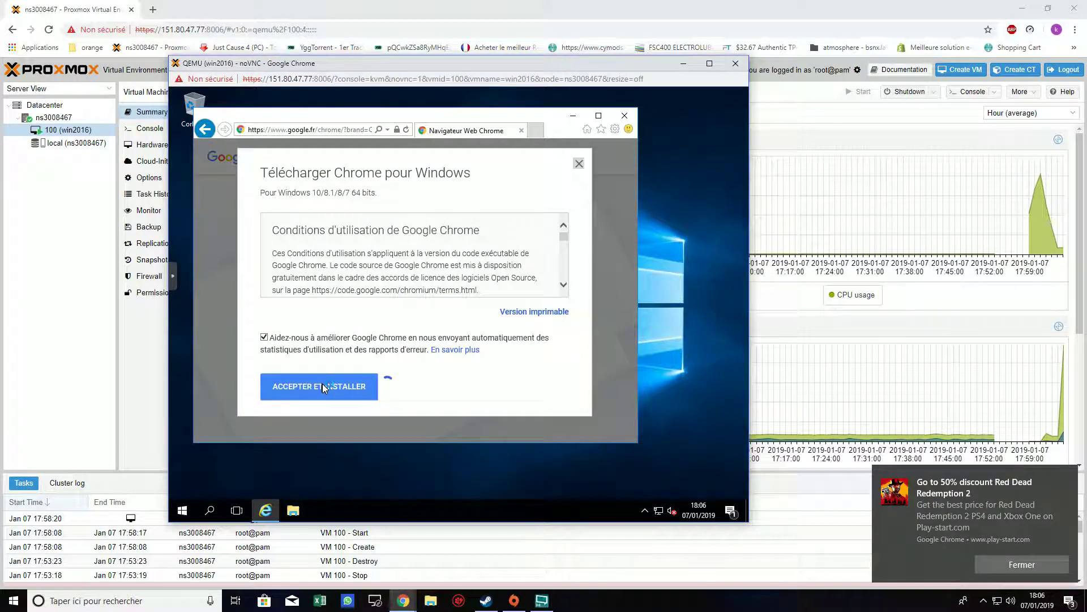
left_click(427, 429)
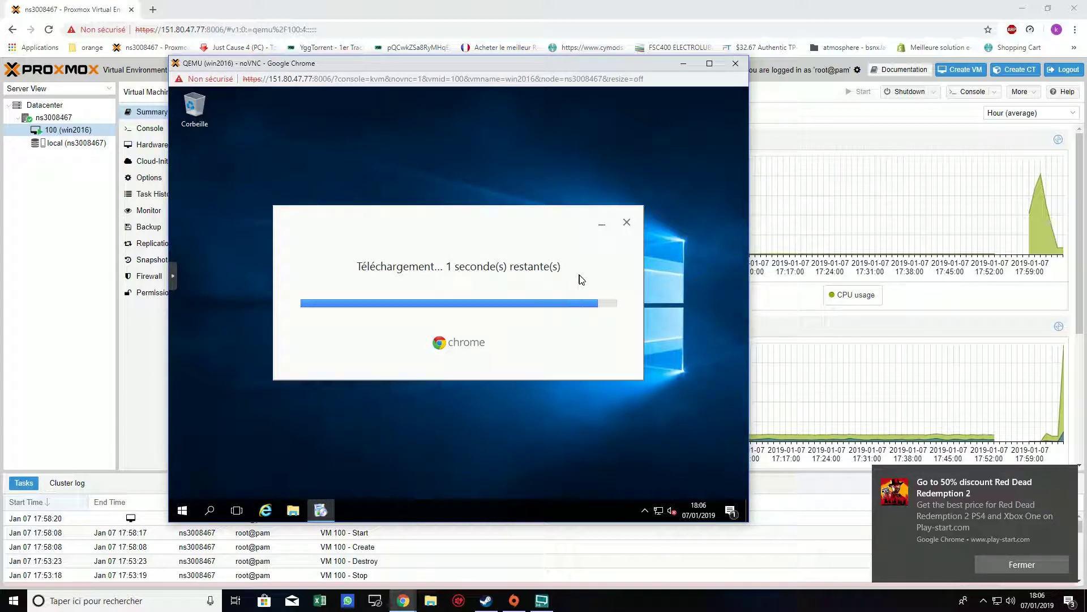
left_click(734, 66)
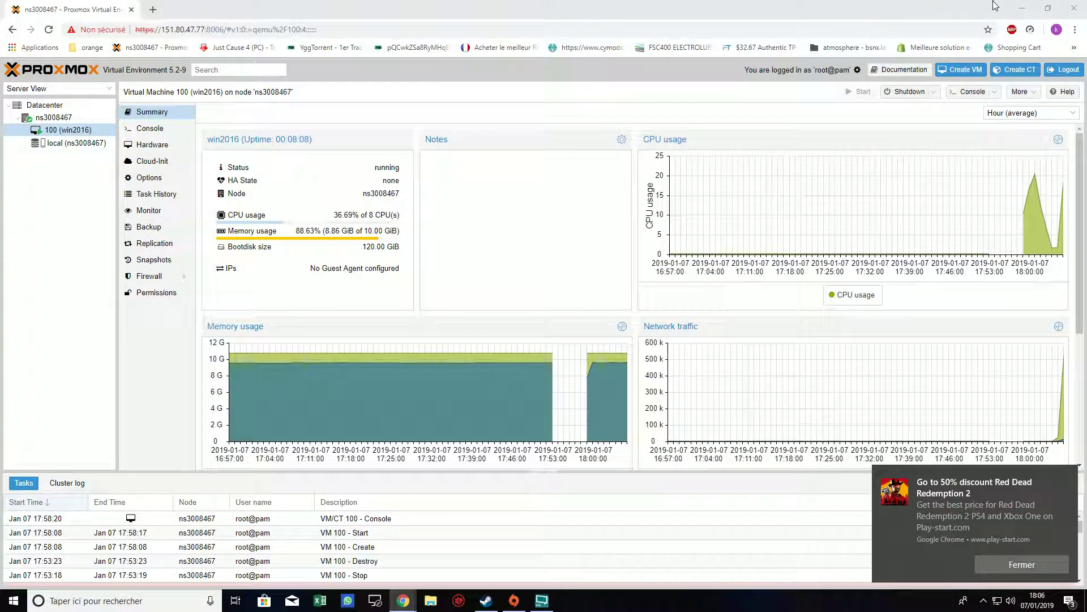
left_click(1023, 8)
left_click(374, 600)
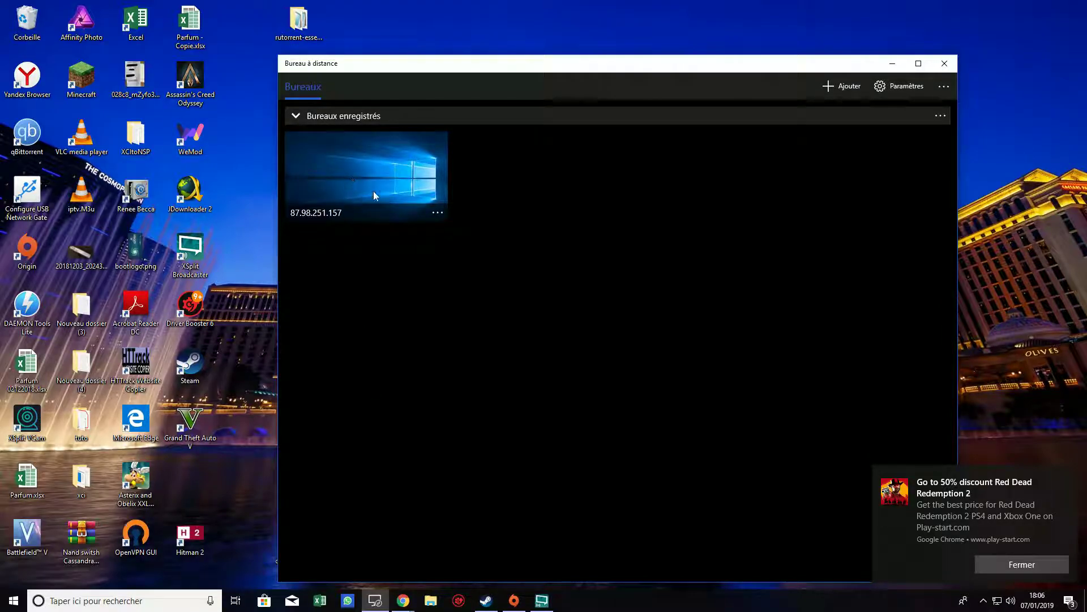
left_click(337, 176)
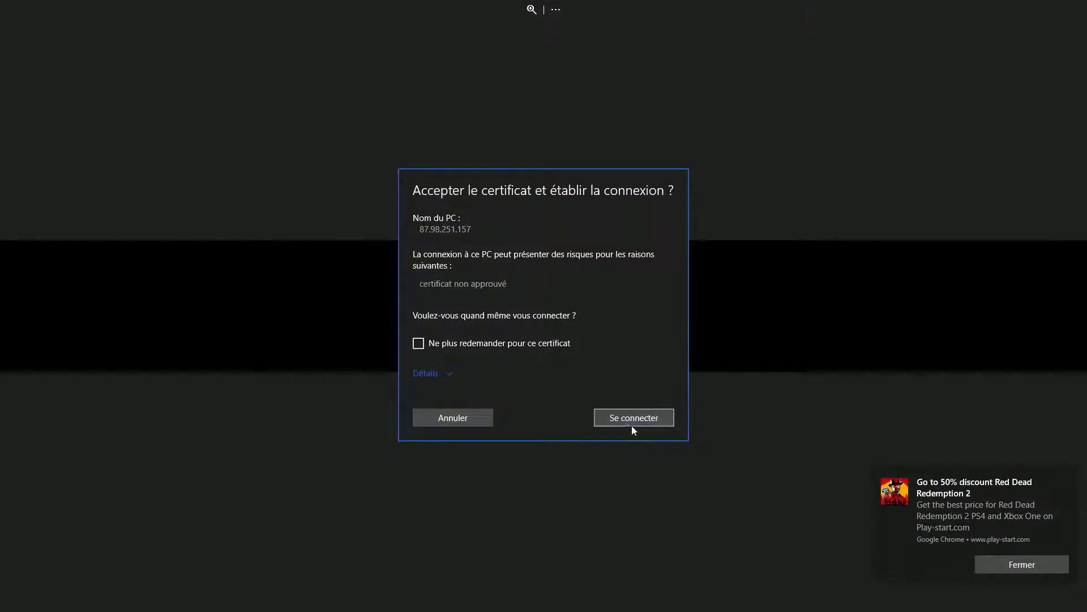
left_click(632, 422)
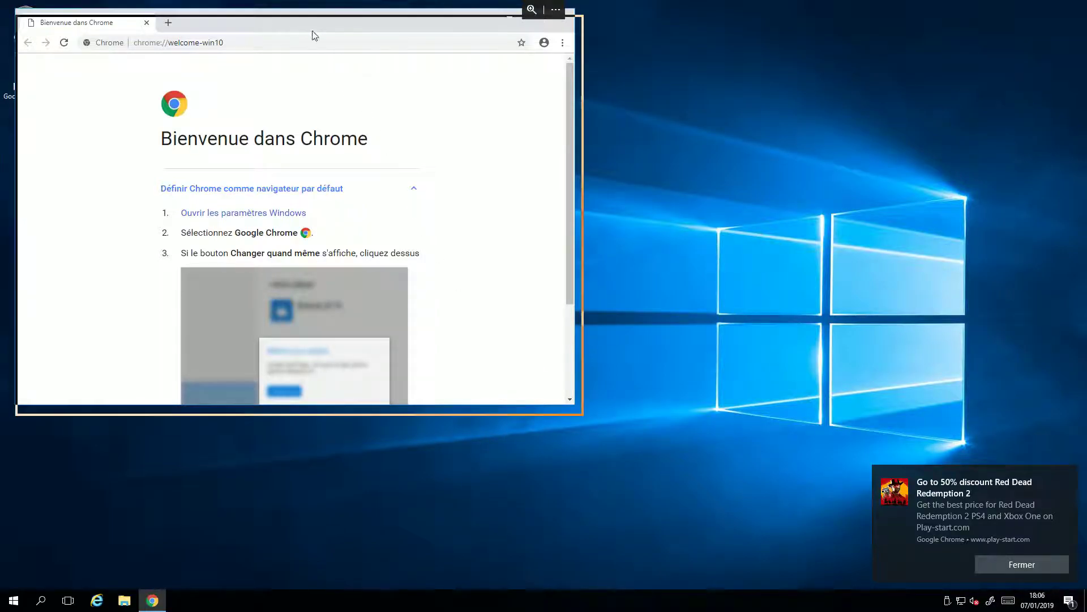
Step: Close Chrome in the remote session, end the full-screen session, and bring up the Steam login window
left_click_drag(300, 18, 522, 124)
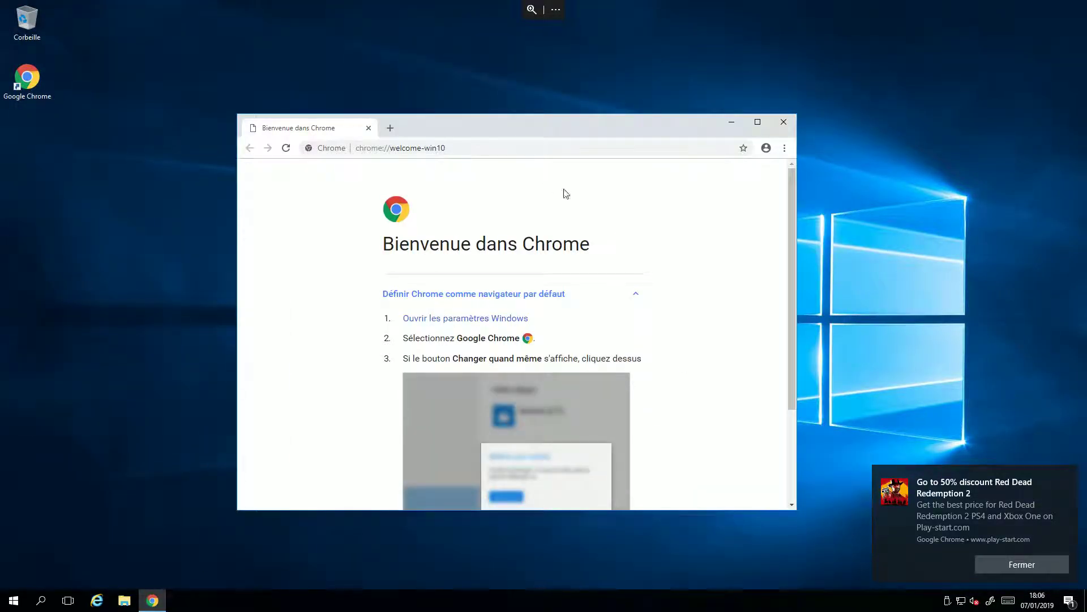
left_click(1048, 562)
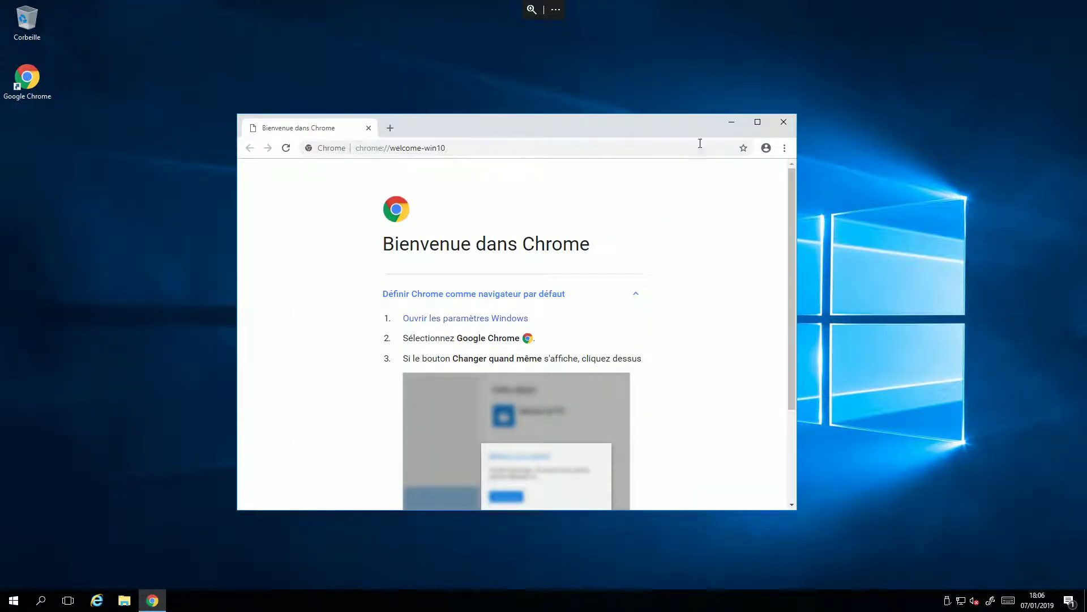
left_click(784, 121)
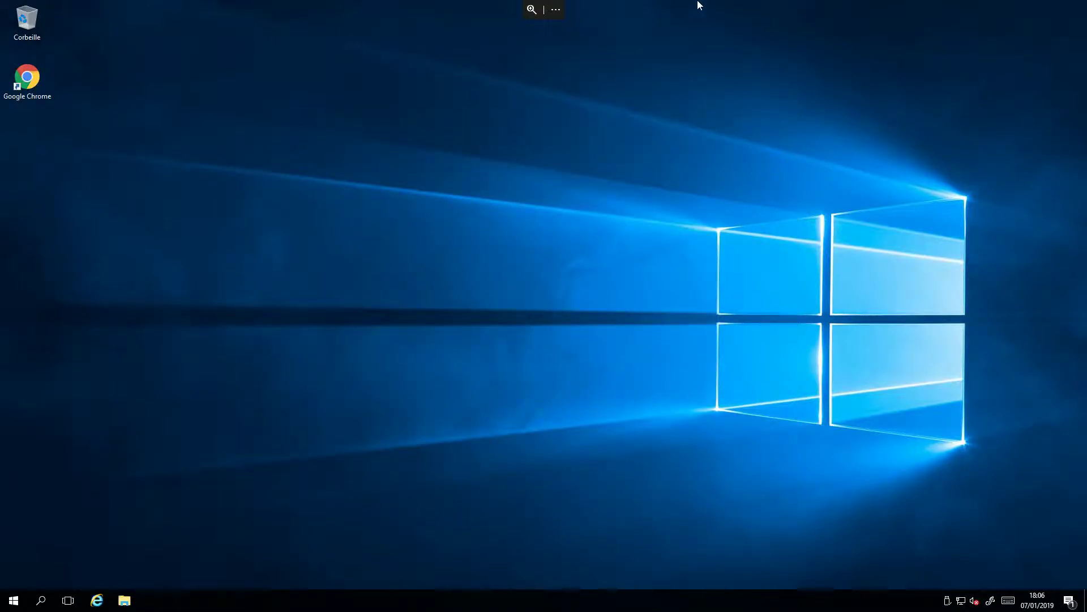
left_click(1070, 7)
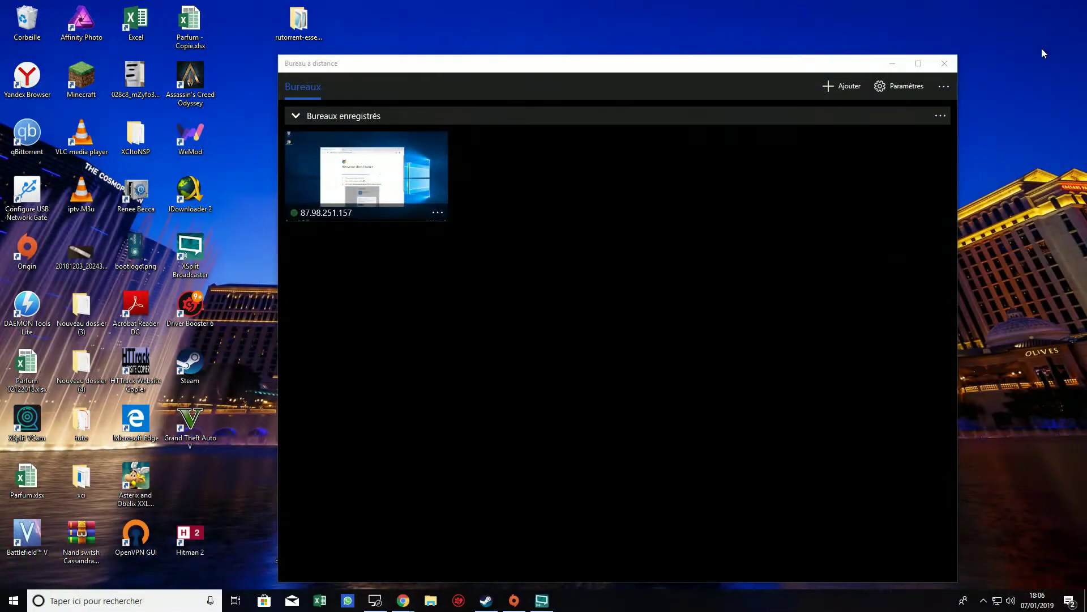
left_click(497, 607)
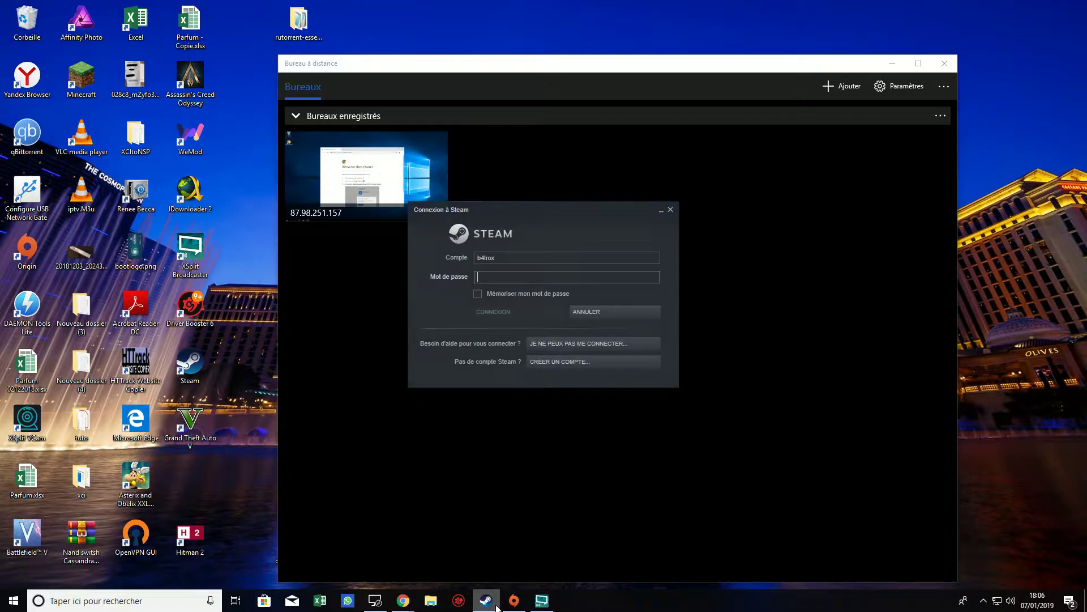